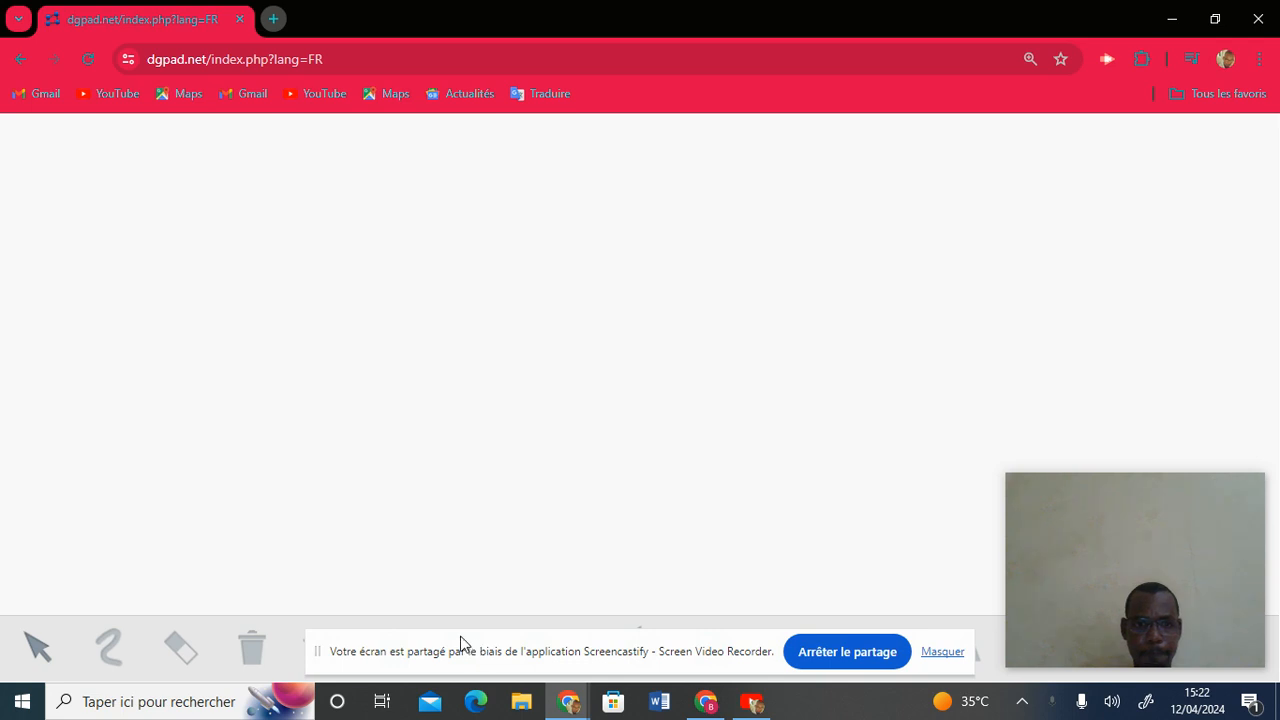
Open the macro library and browse the 3D and circle macro categories.
drag(460, 643, 931, 224)
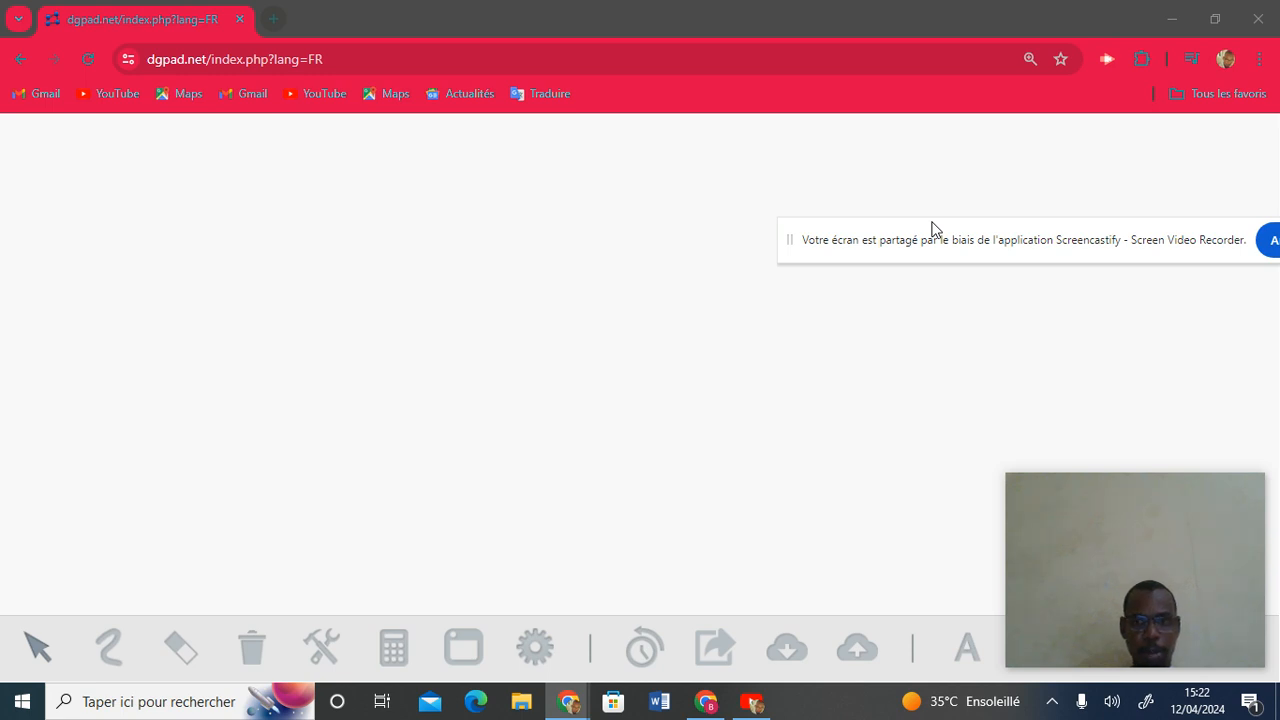
click(319, 647)
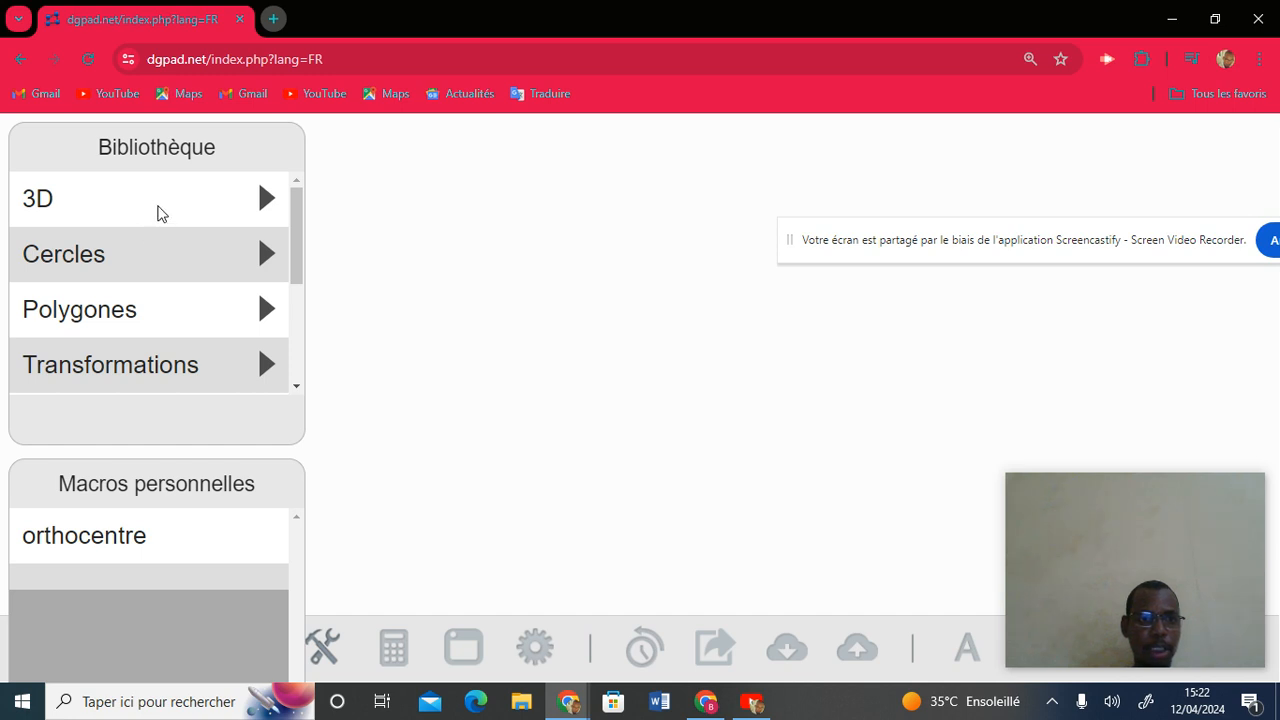
click(157, 212)
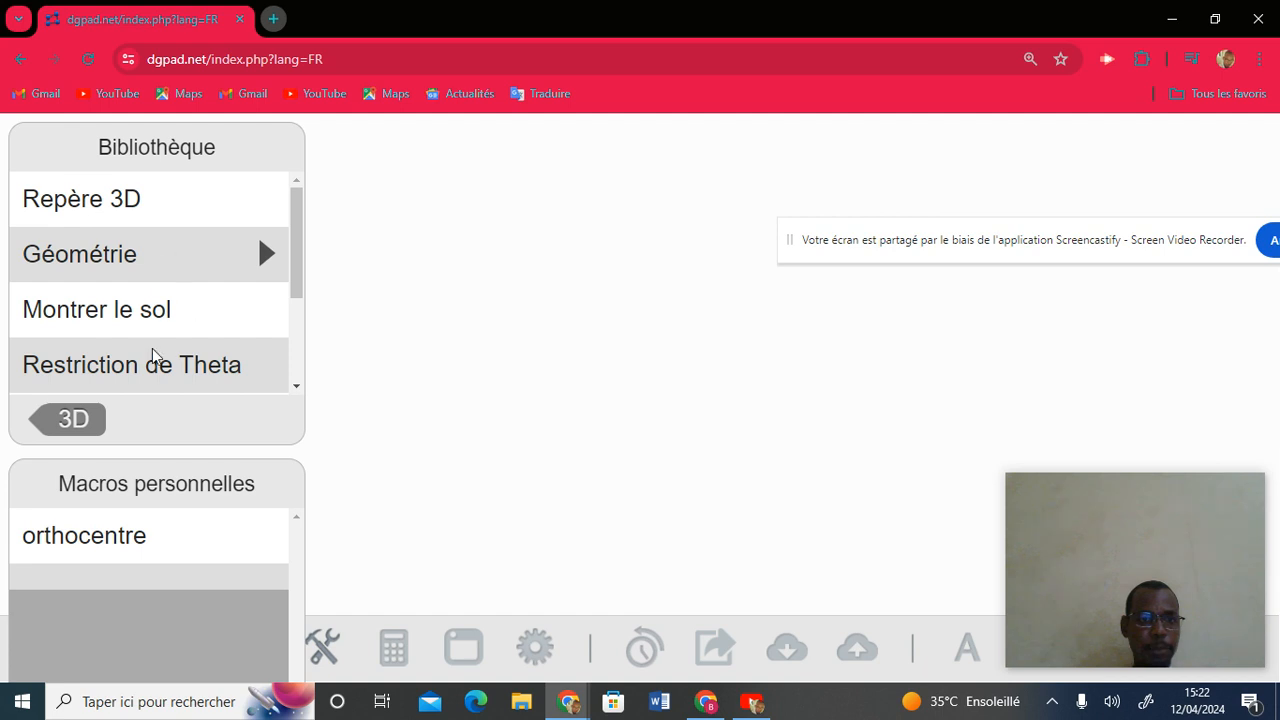
click(79, 421)
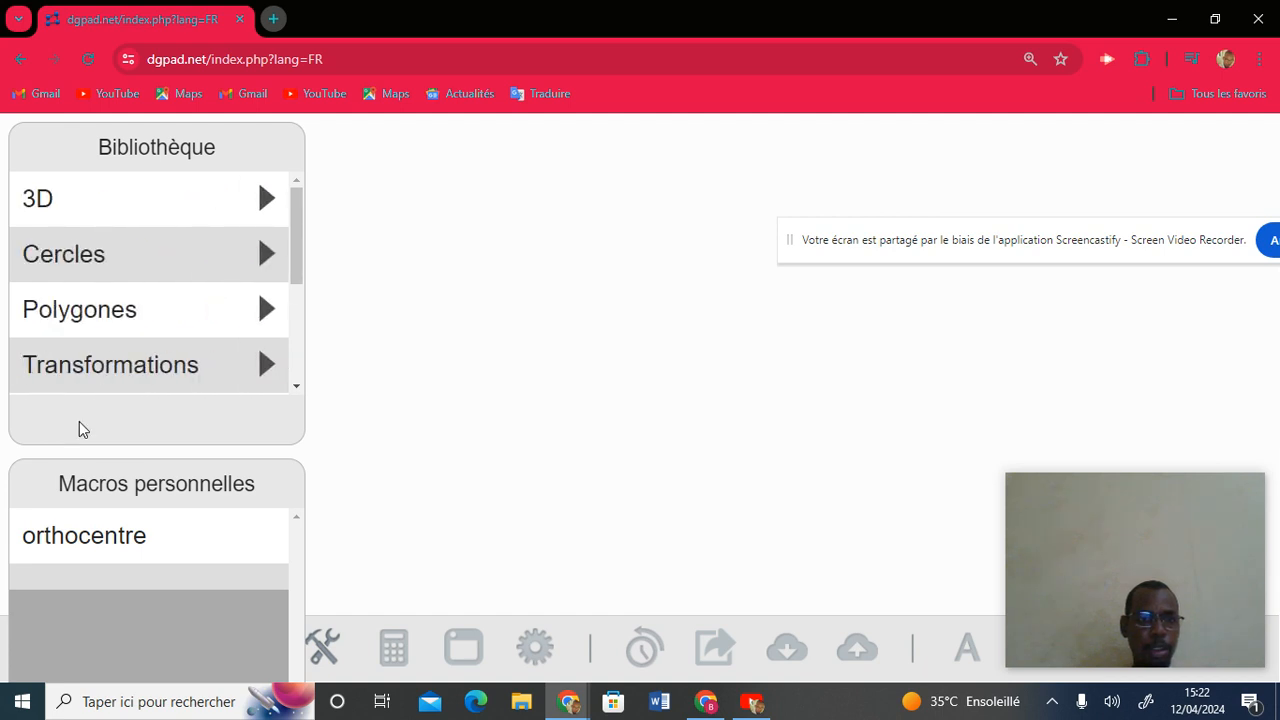
click(180, 255)
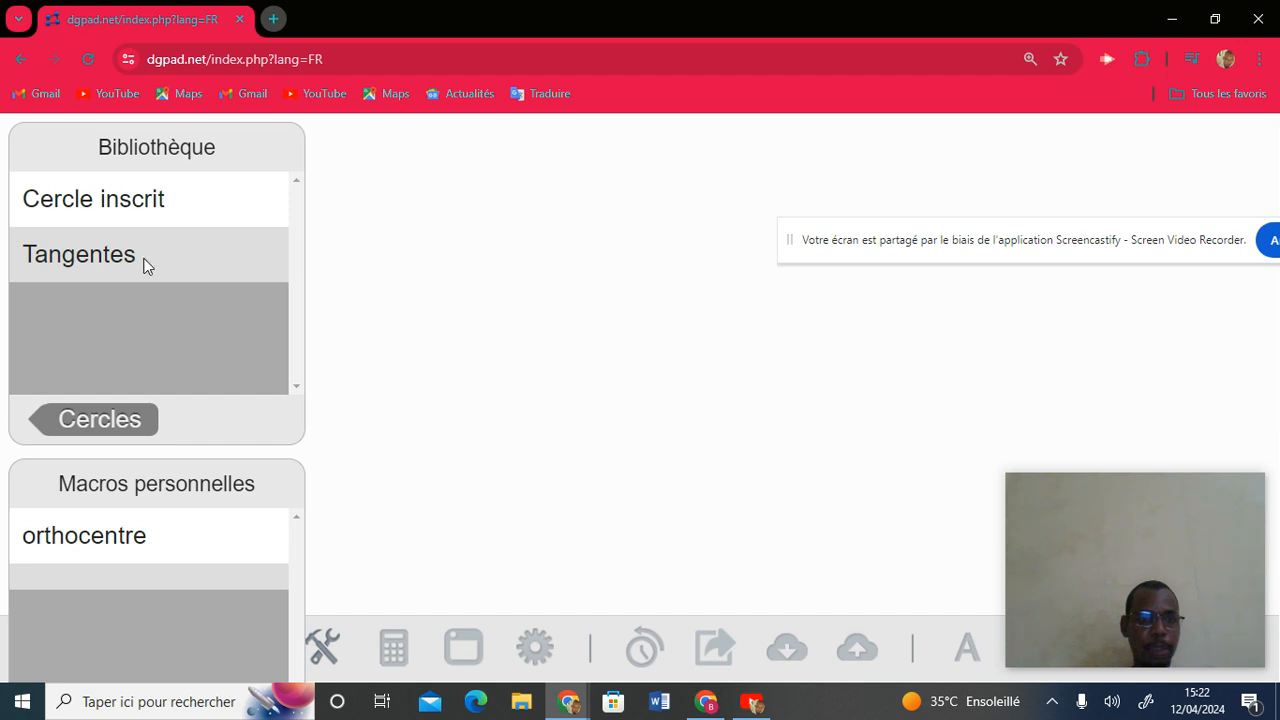
click(60, 420)
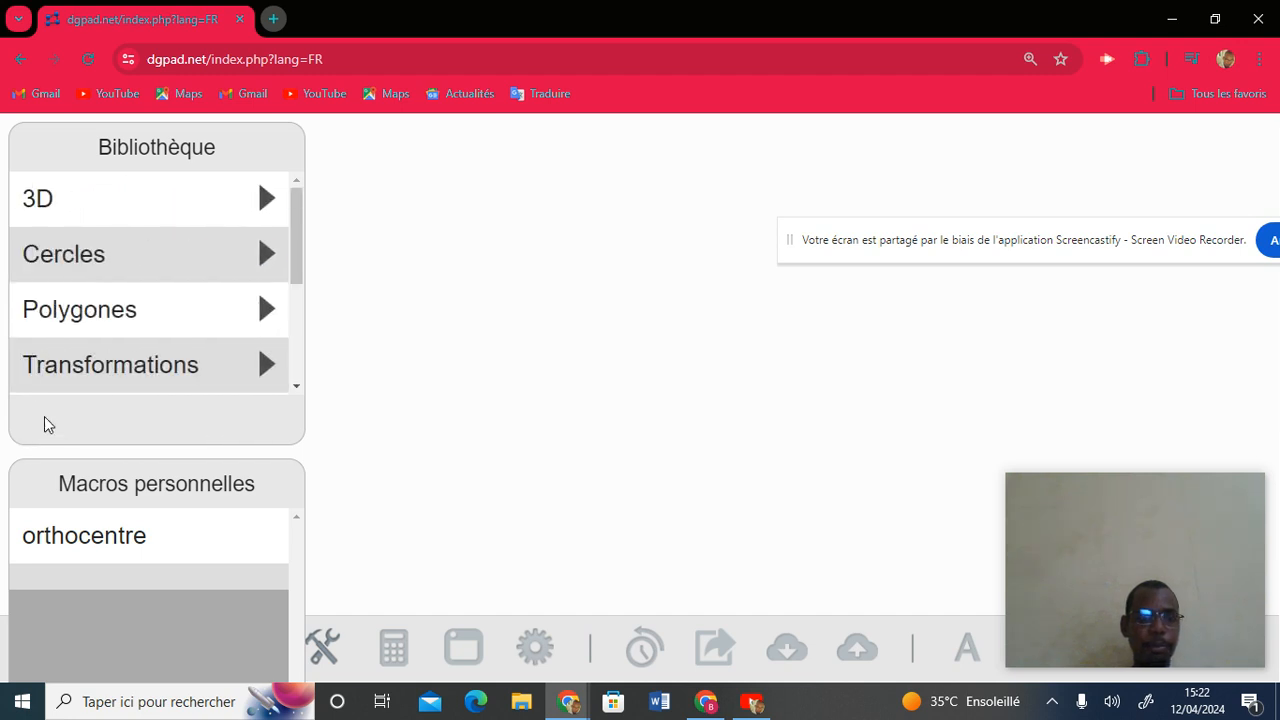
Browse the polygon, triangle and transformation macros, returning to the top categories.
click(198, 324)
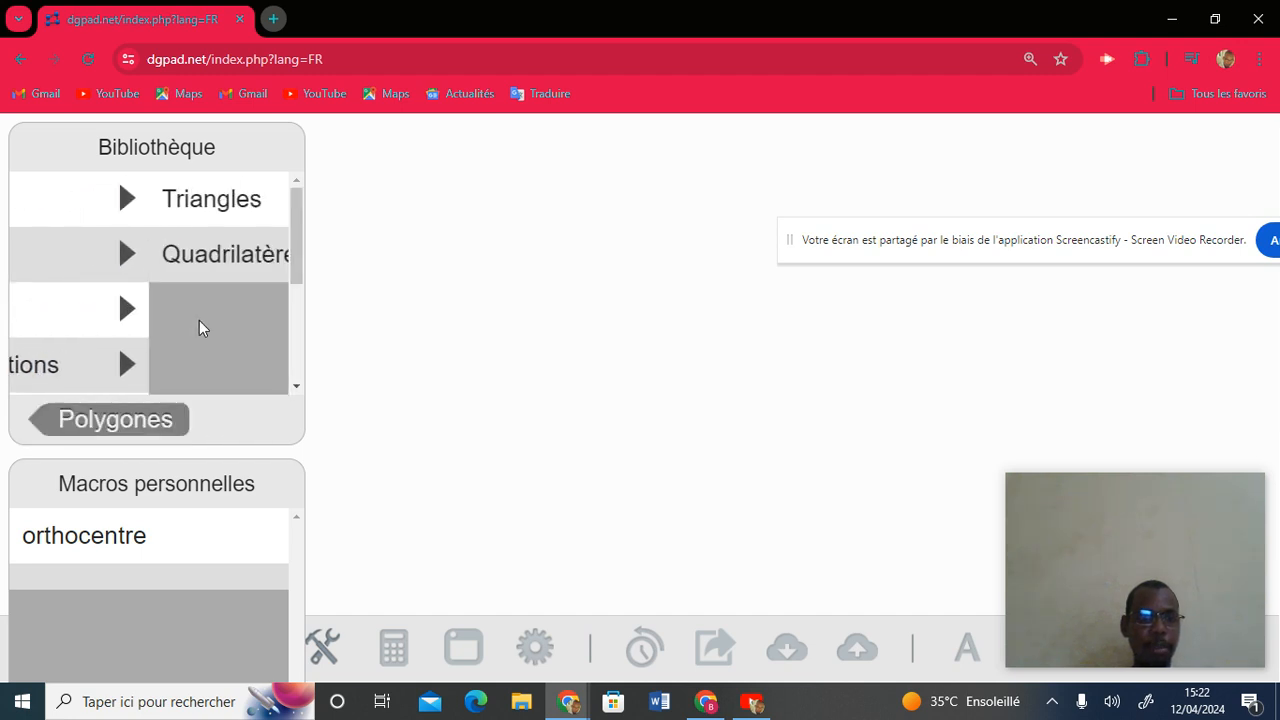
click(243, 204)
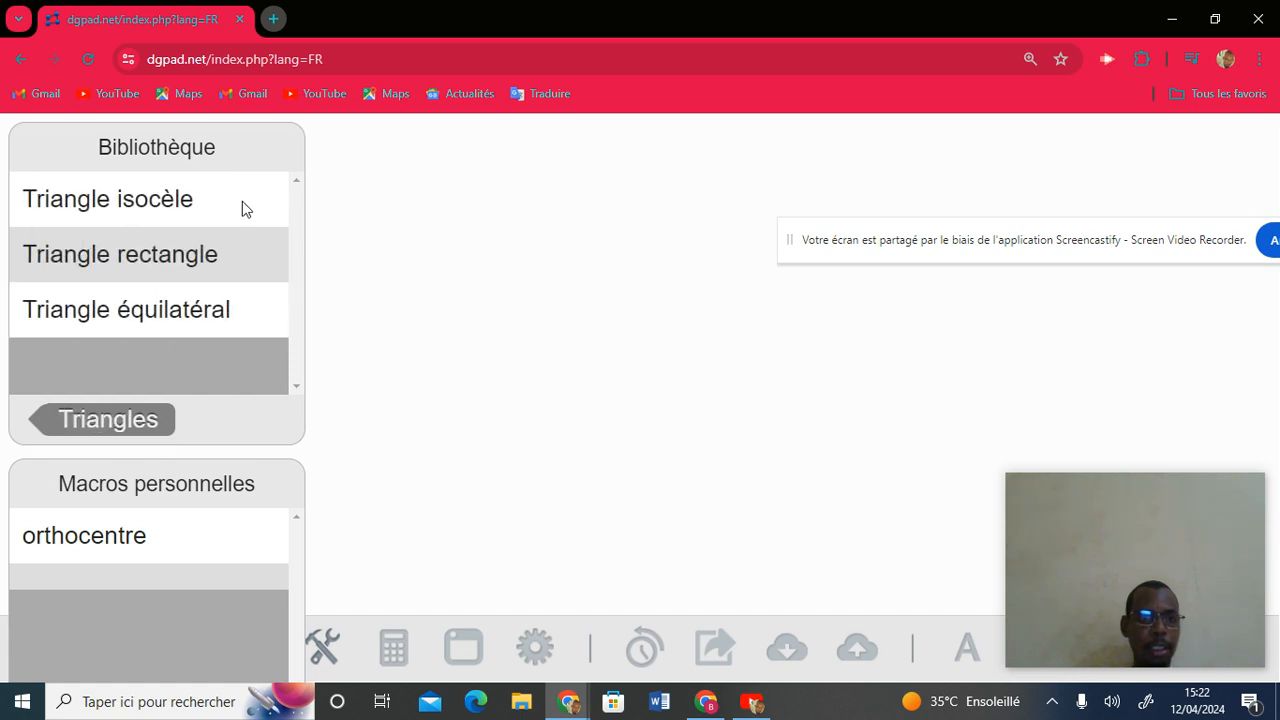
click(65, 423)
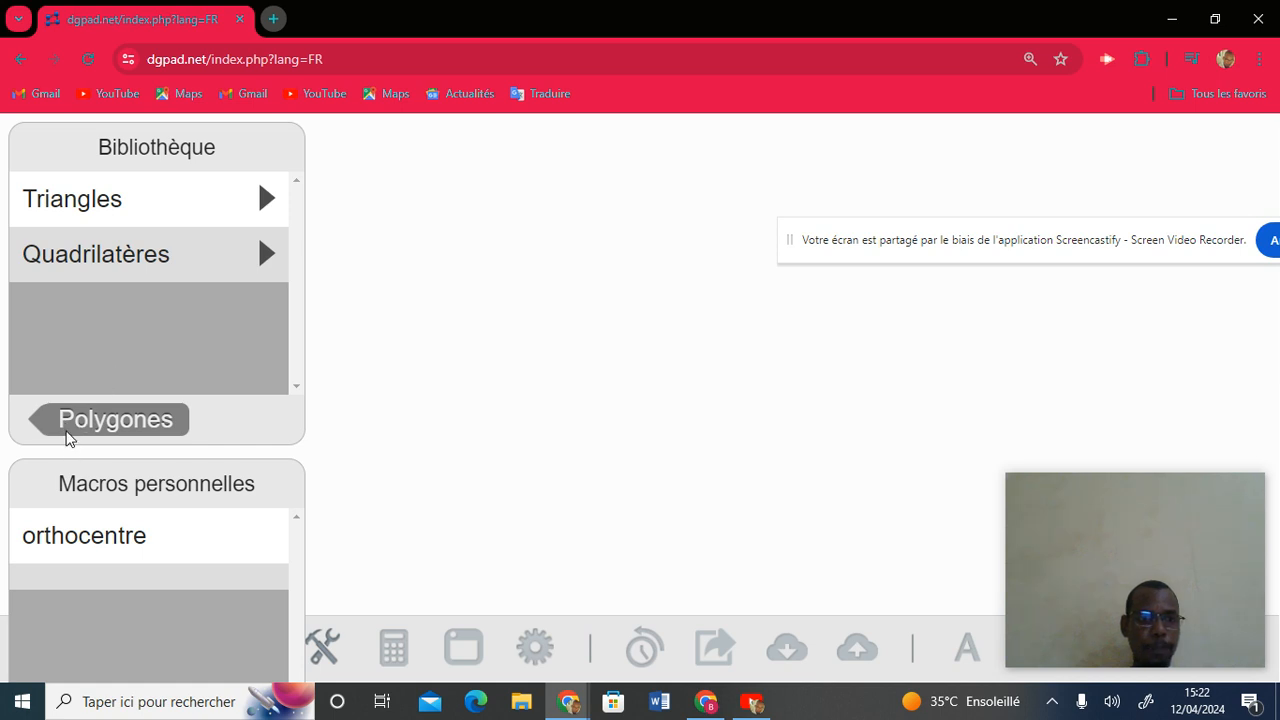
click(66, 423)
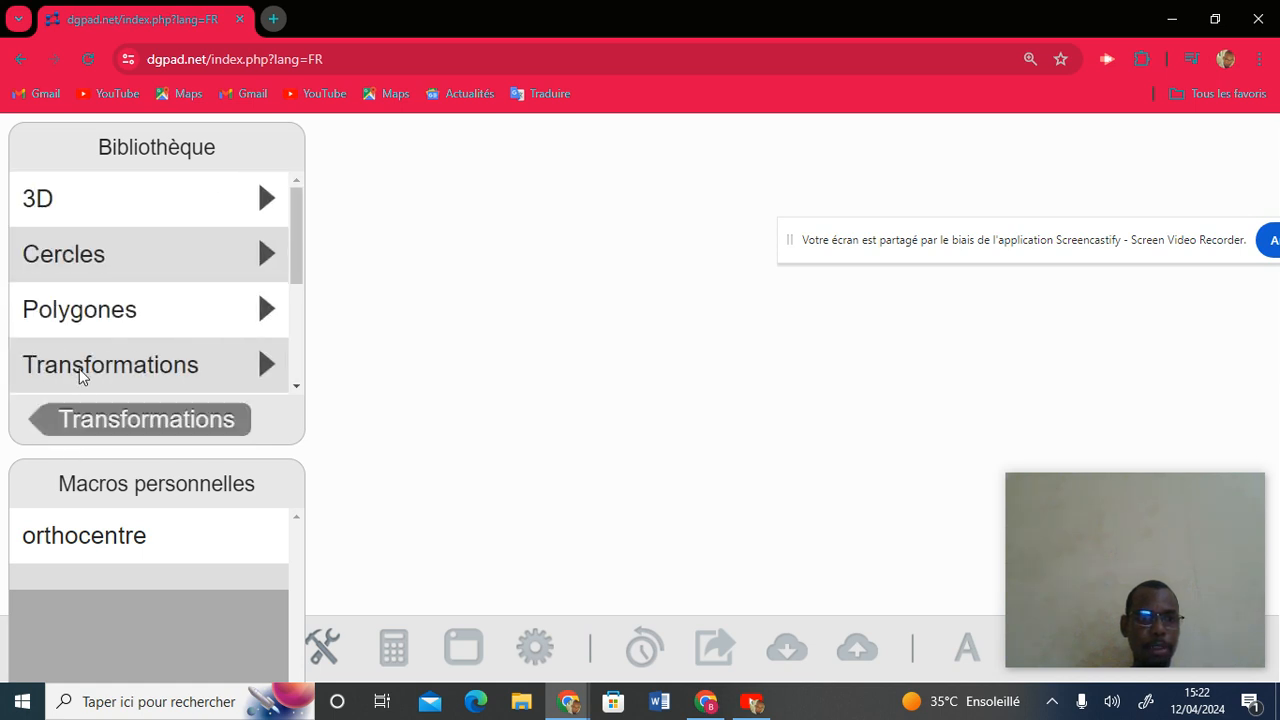
click(80, 376)
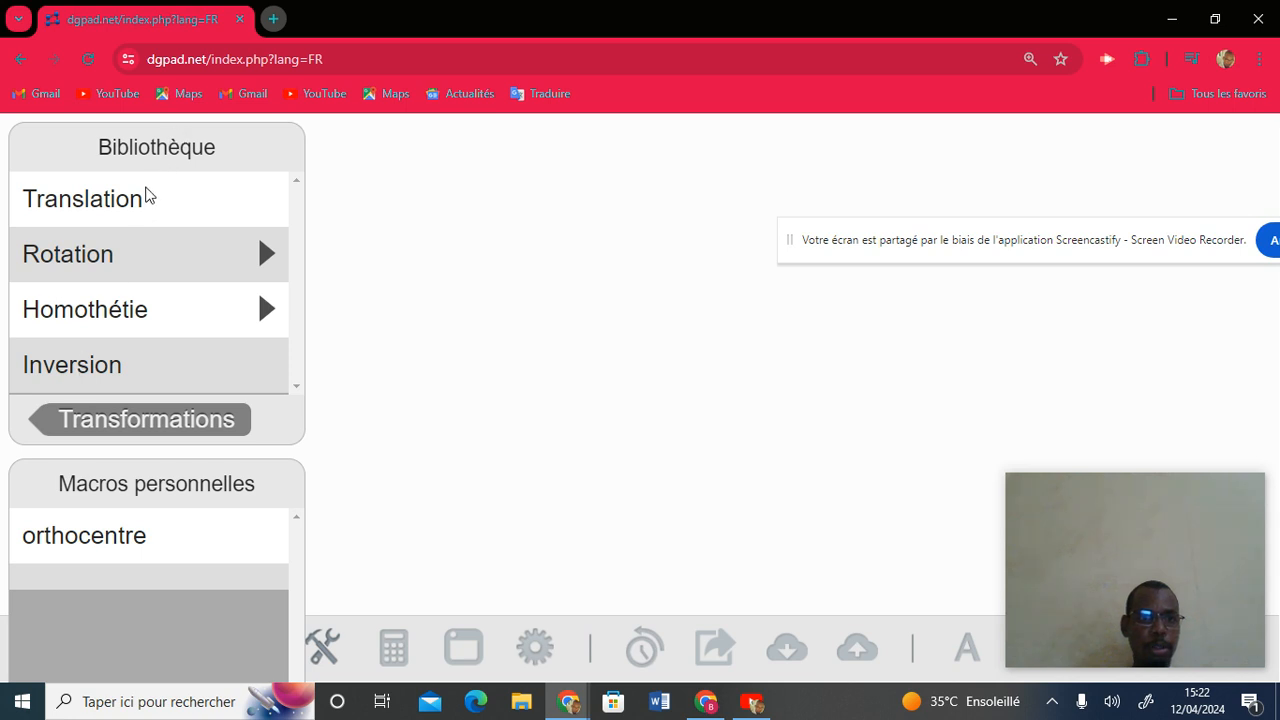
click(40, 421)
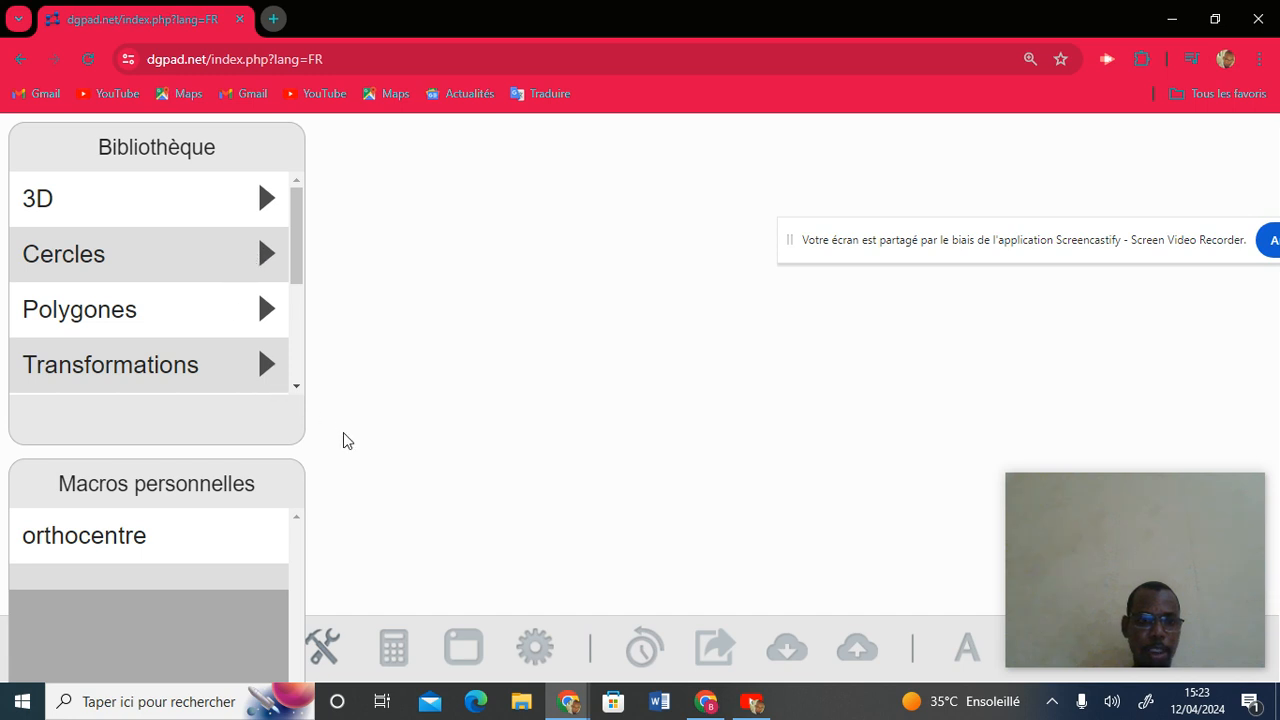
Close the Bibliothèque panels and refocus the DGPad window on the empty canvas.
click(322, 647)
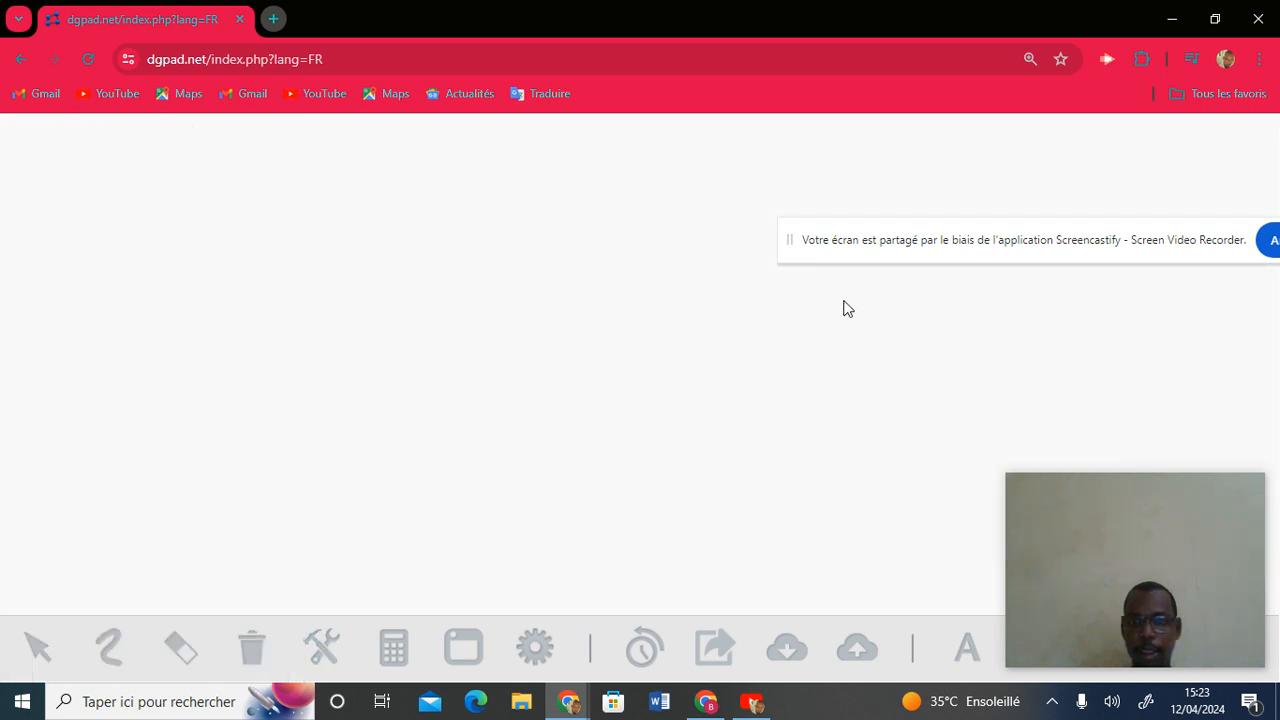
drag(967, 223, 1003, 152)
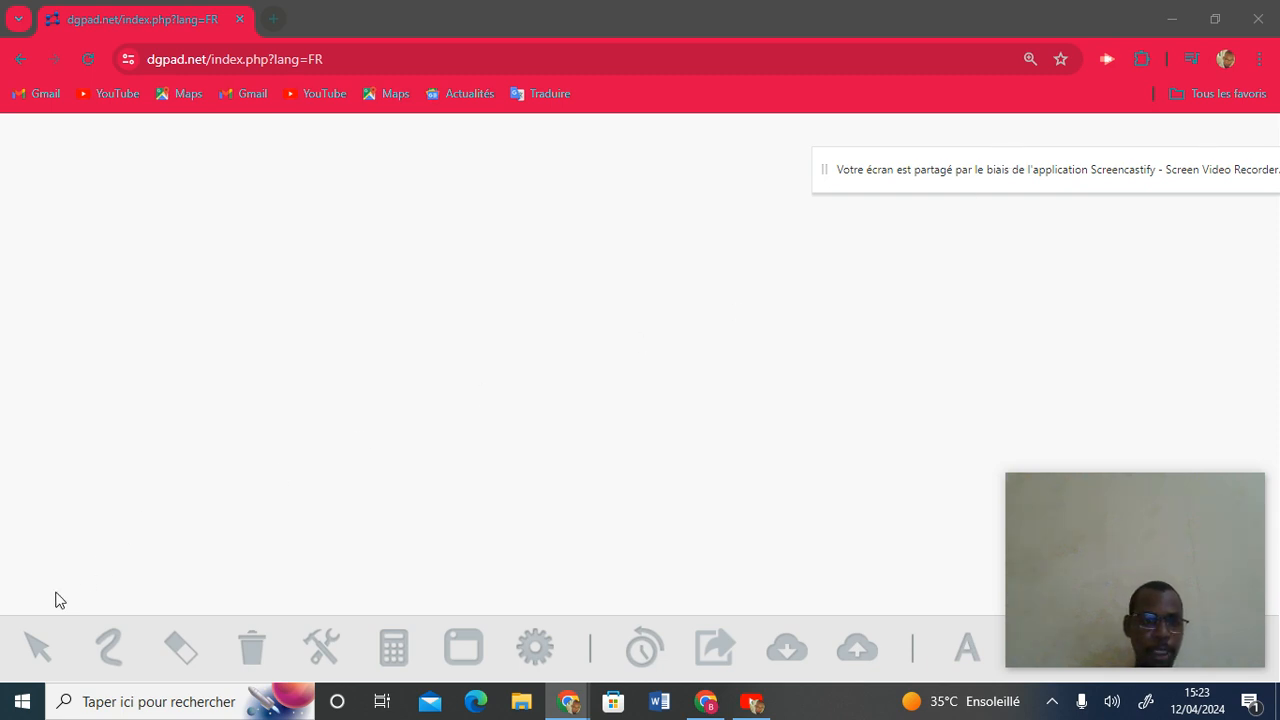
click(27, 641)
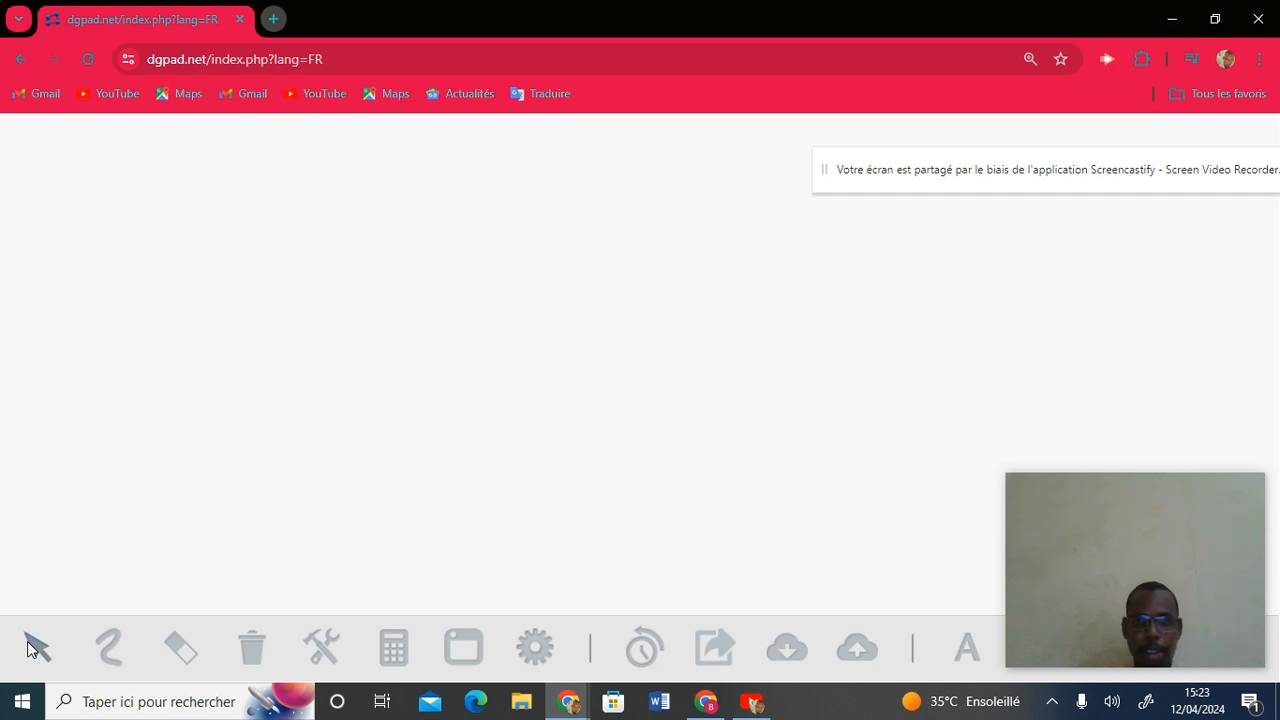
Place three points at the lower left, top and lower right of the canvas.
click(346, 471)
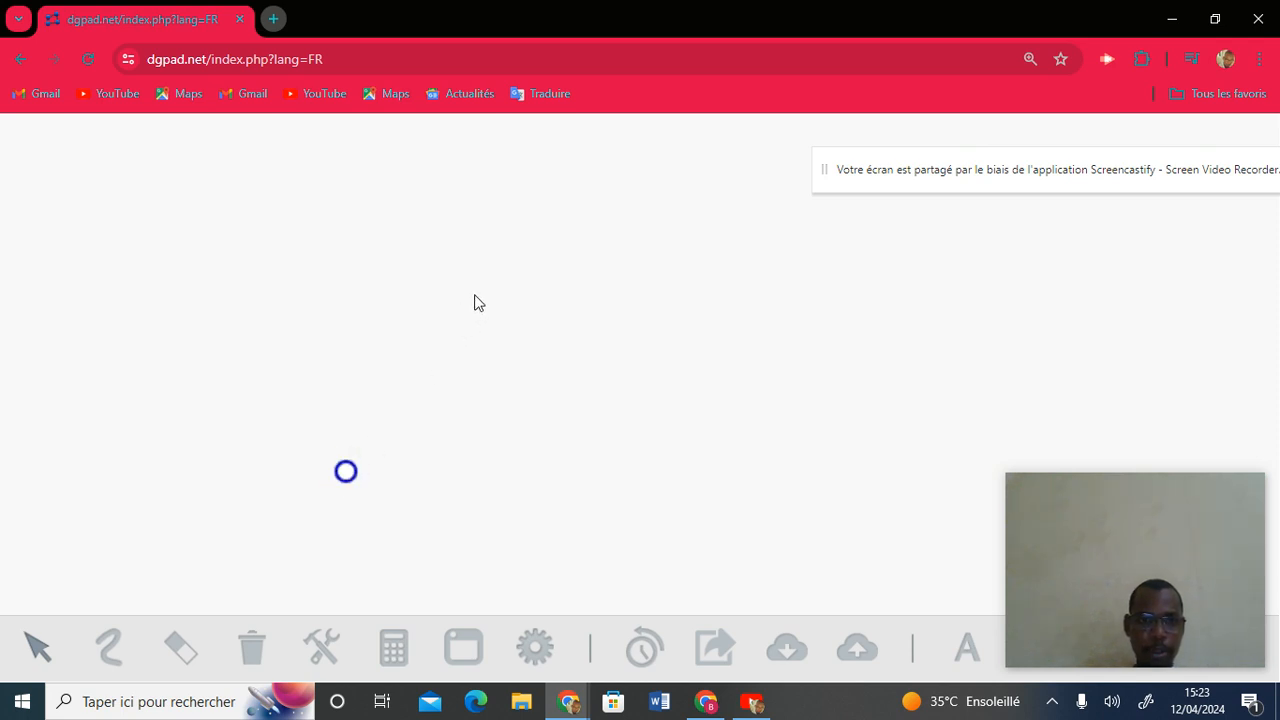
click(510, 255)
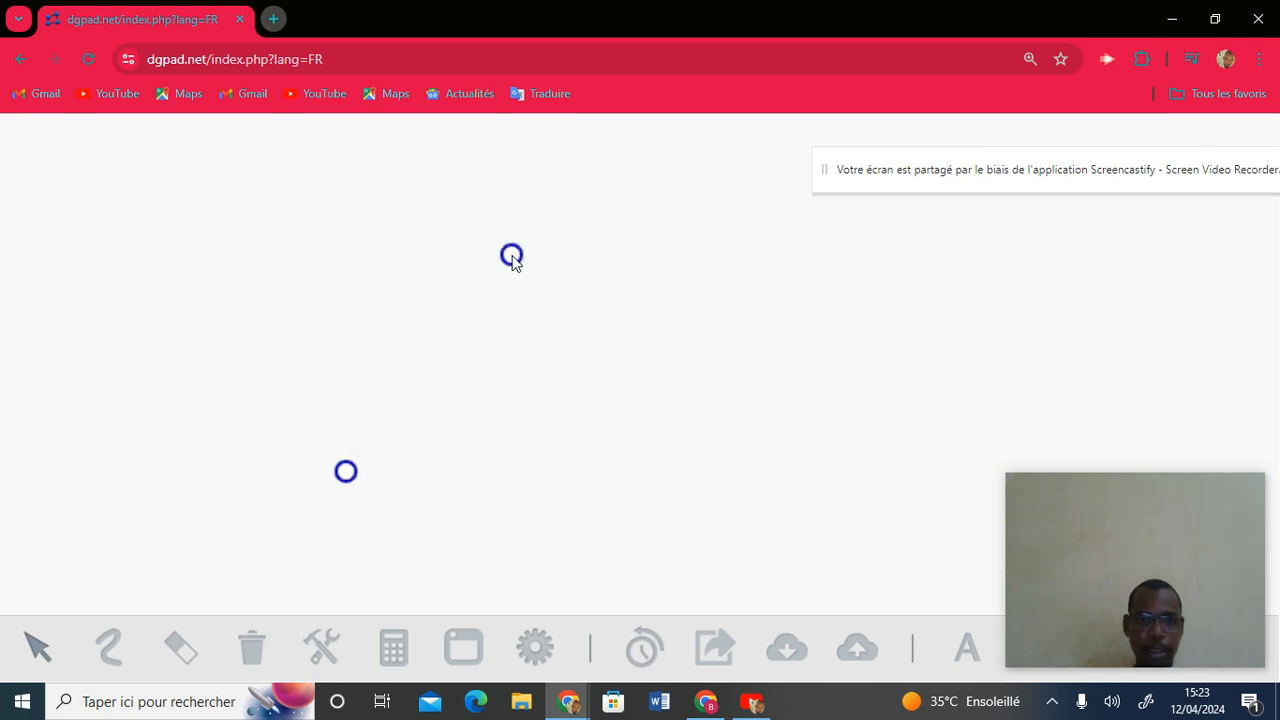
click(659, 488)
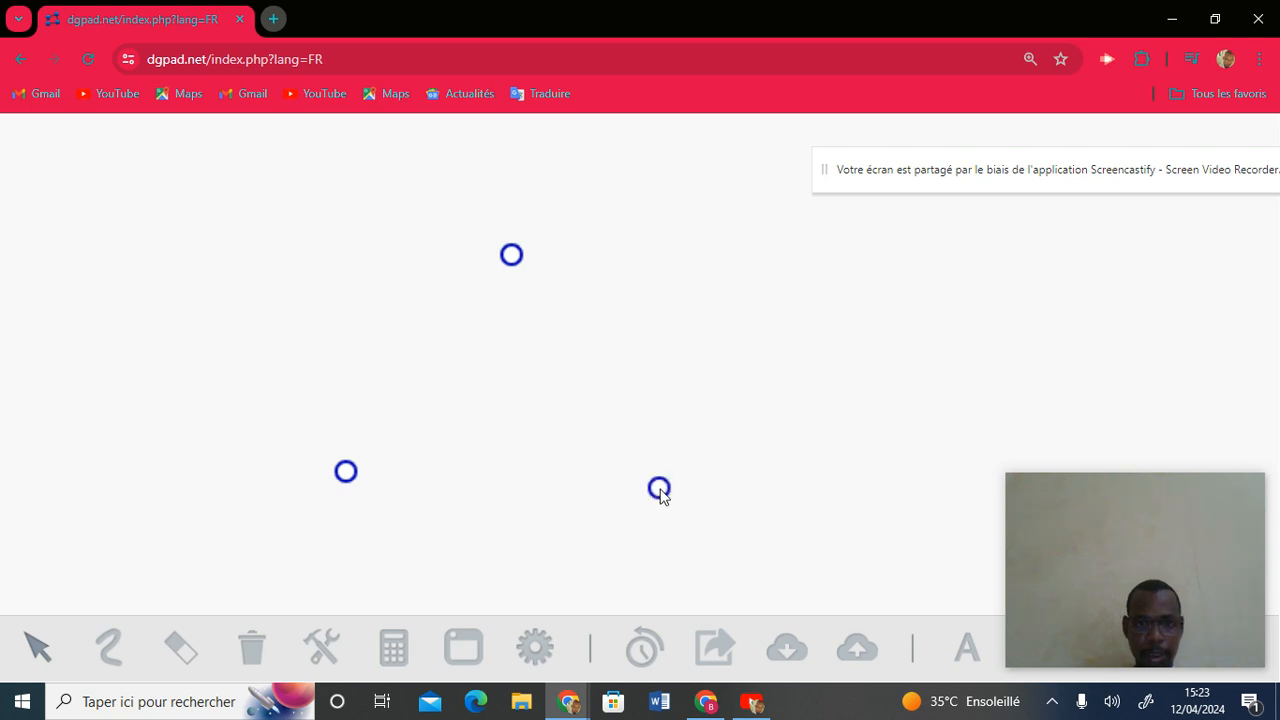
Join the three points with segments to close the triangle.
click(352, 483)
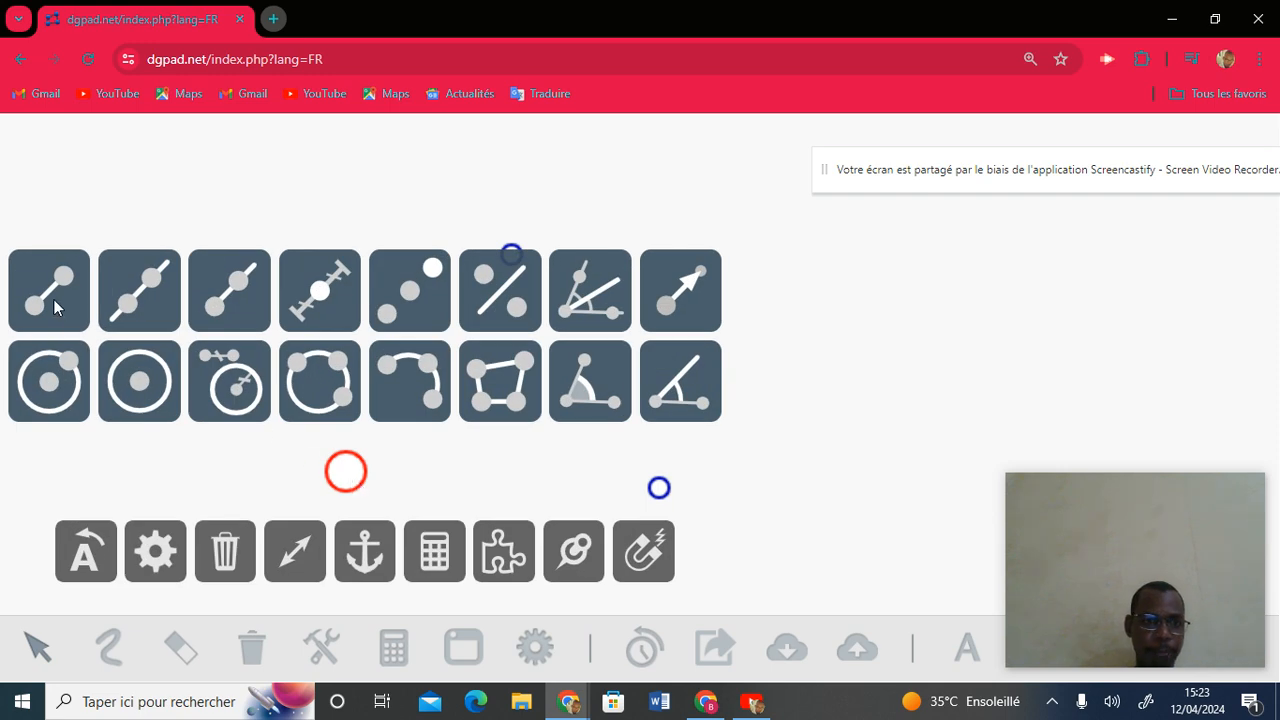
drag(53, 299, 513, 254)
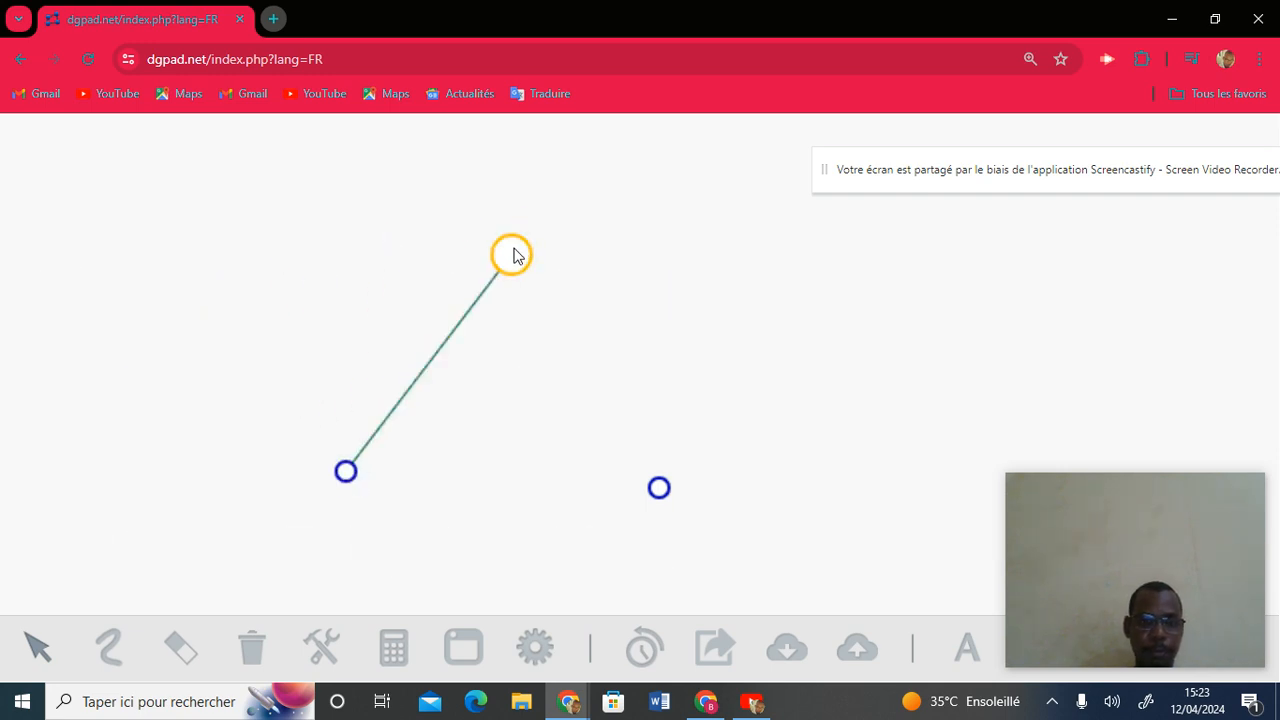
click(512, 255)
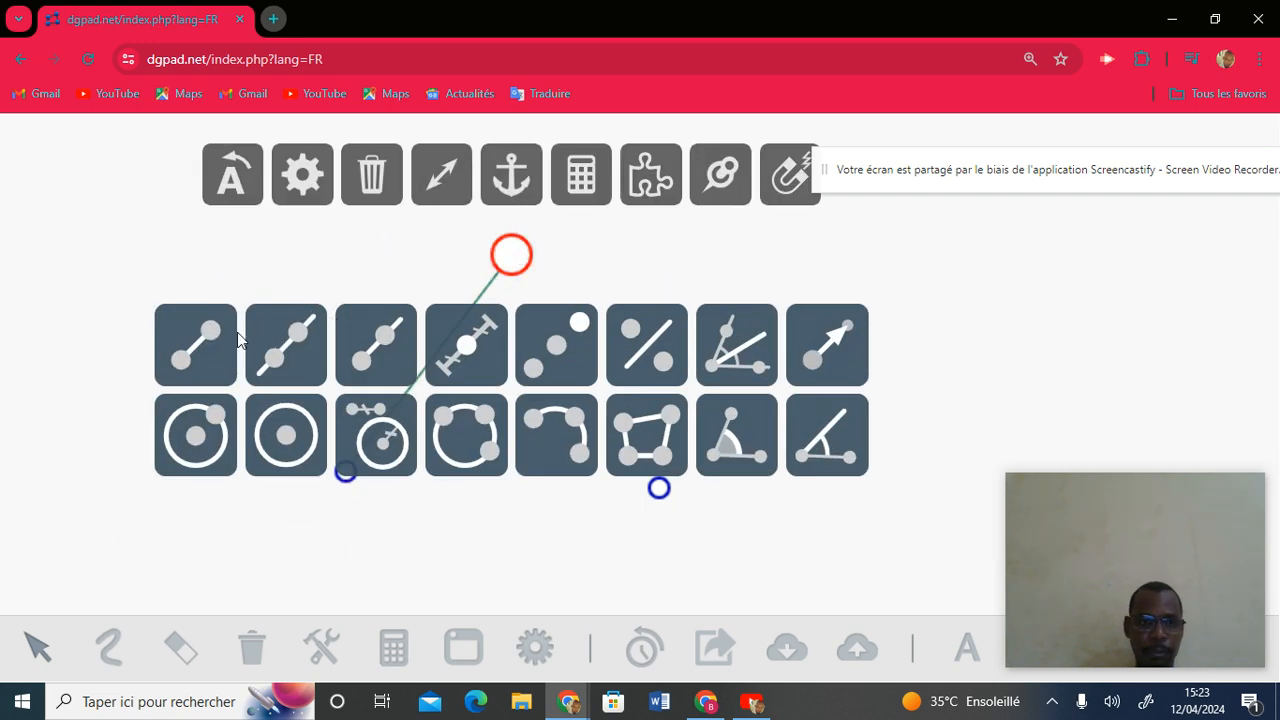
drag(216, 341, 659, 492)
click(659, 490)
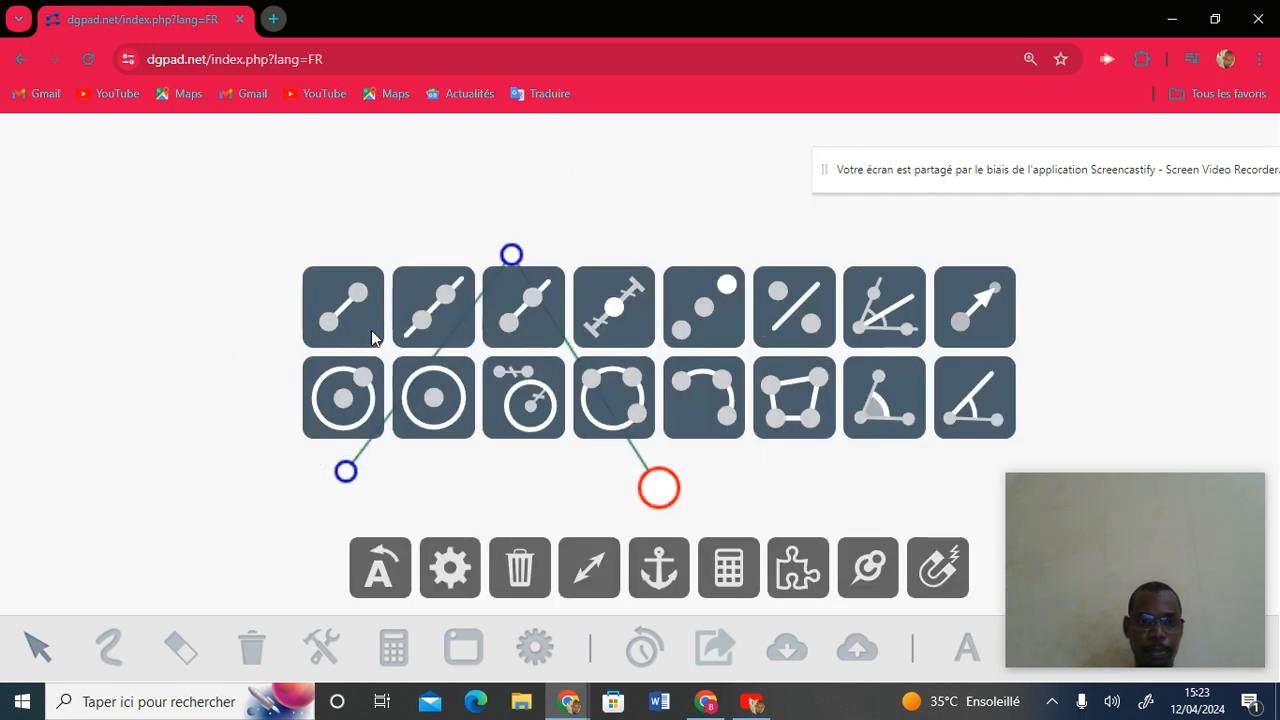
drag(361, 323, 346, 481)
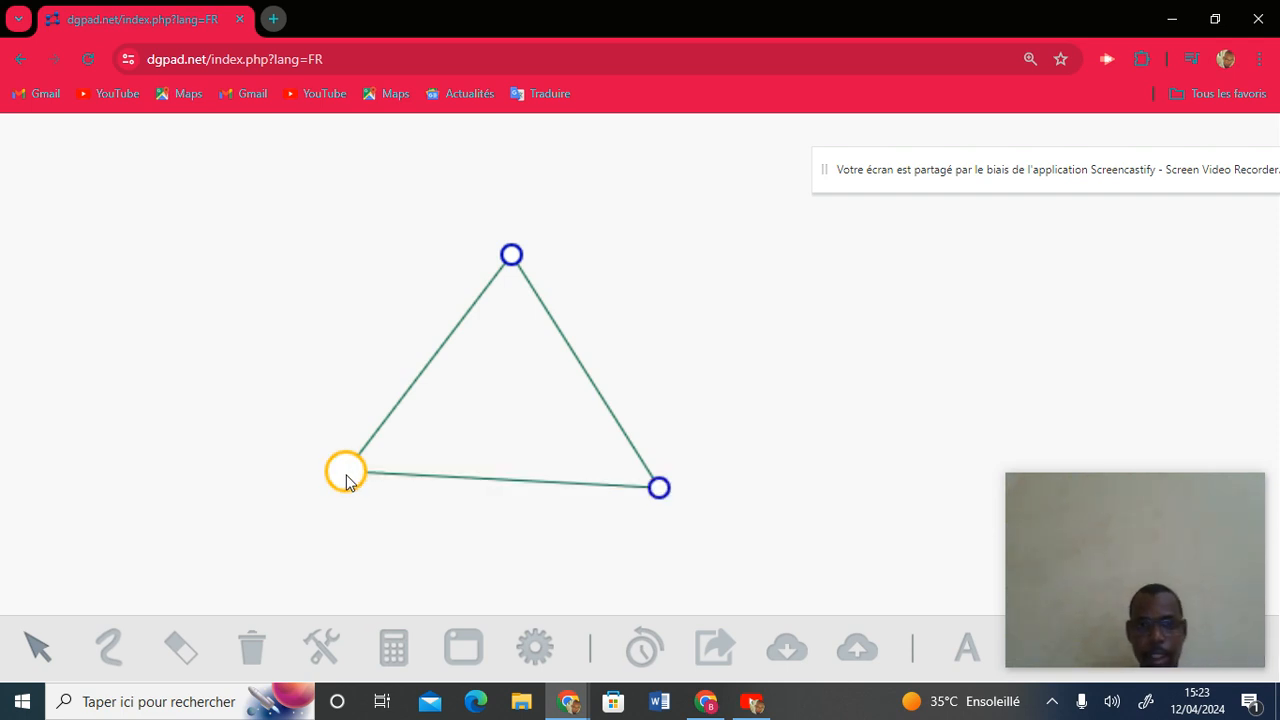
Draw perpendiculars from the top vertex to the bottom side and from the left vertex to the right side.
click(476, 484)
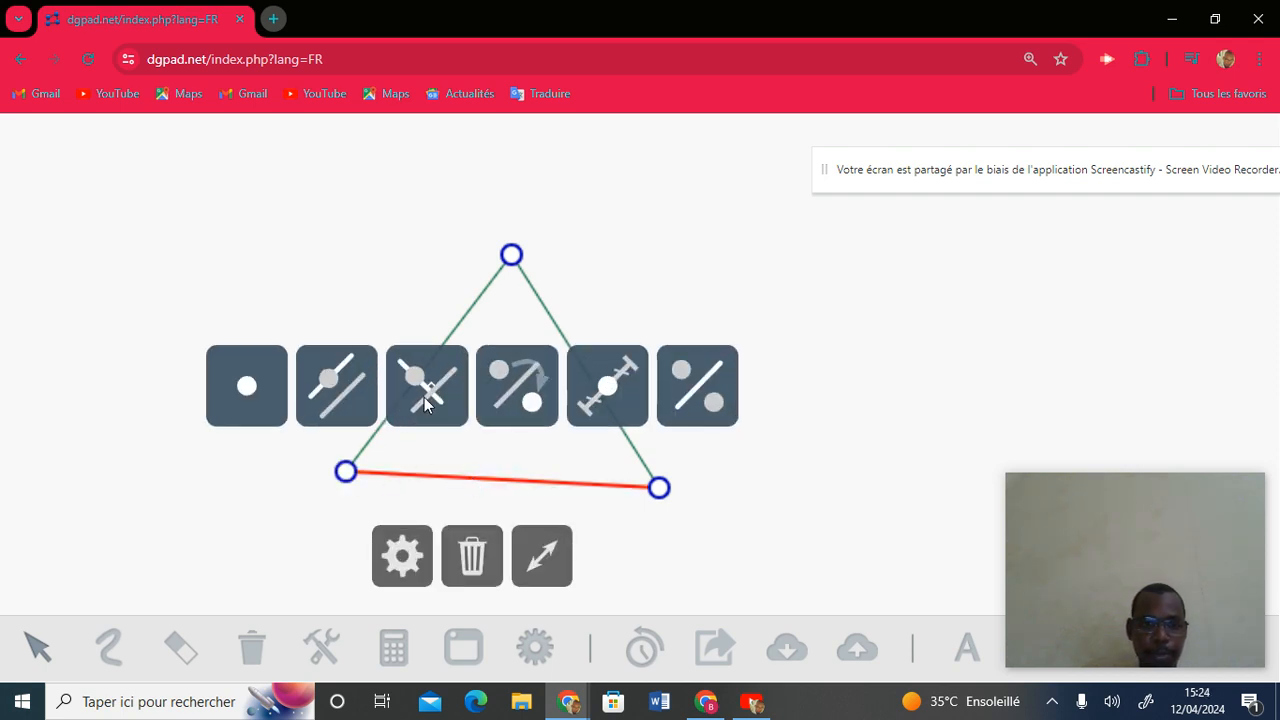
drag(425, 400, 516, 273)
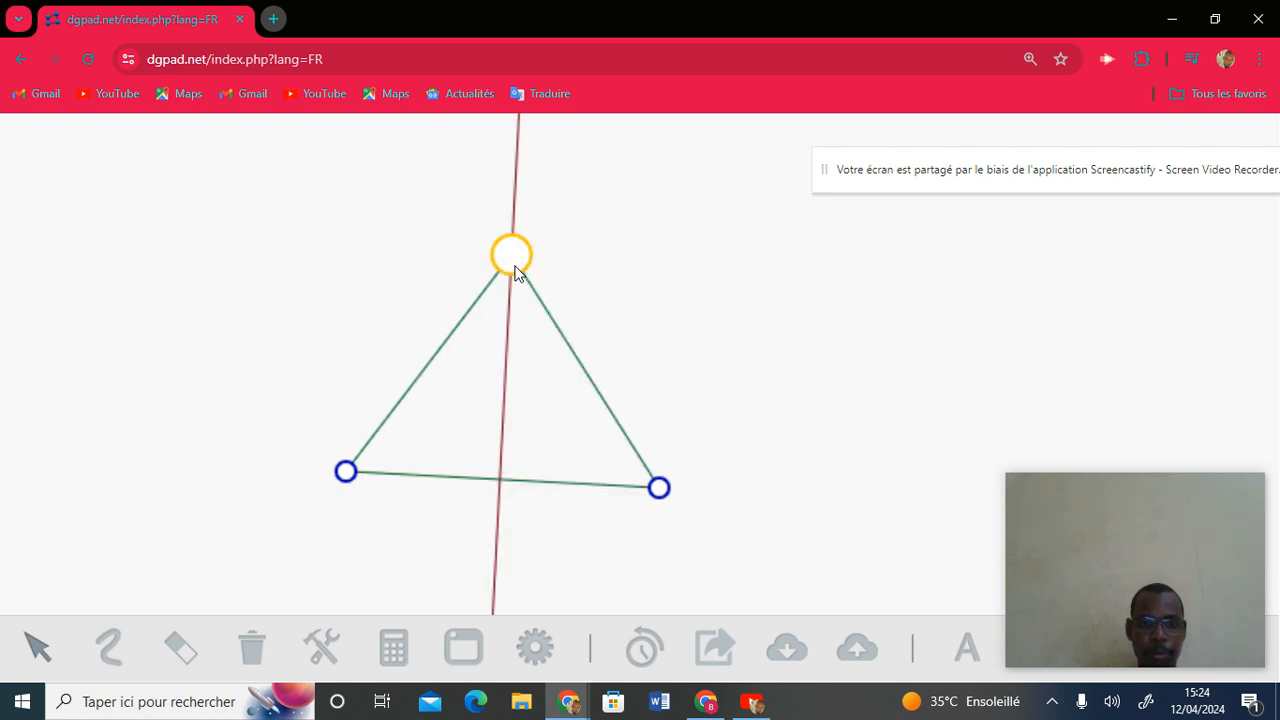
click(584, 375)
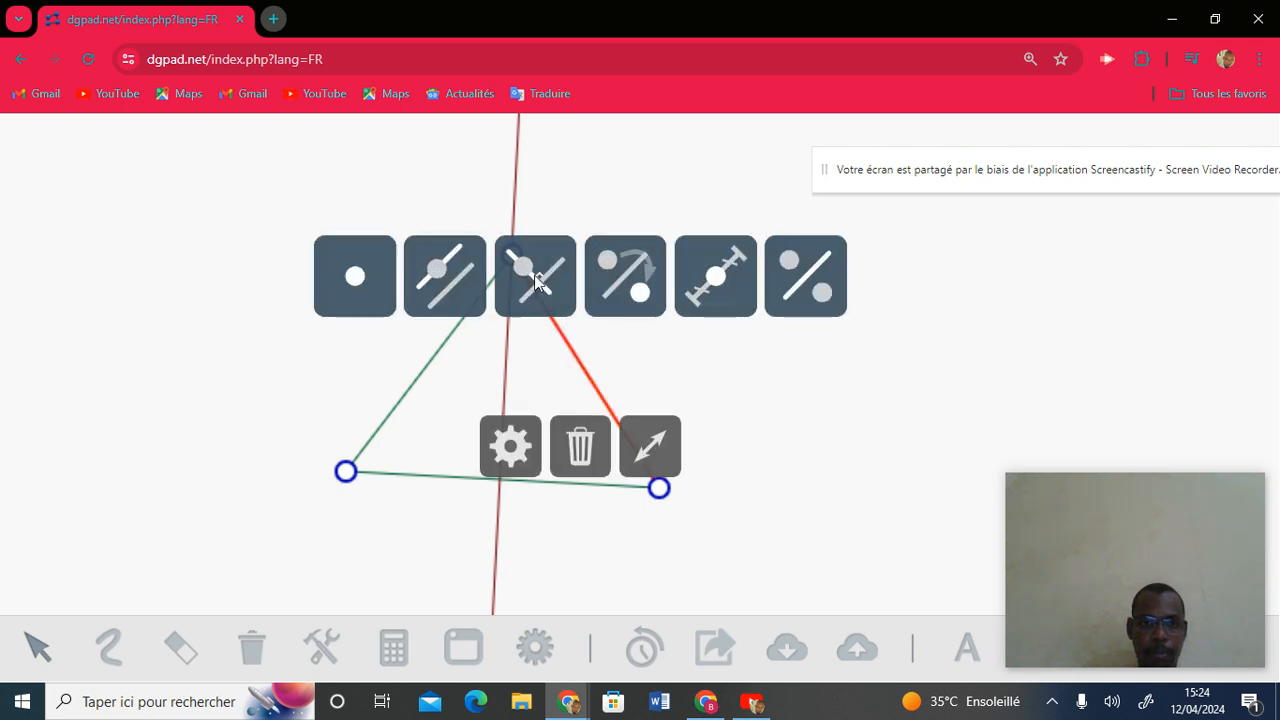
drag(534, 275, 362, 464)
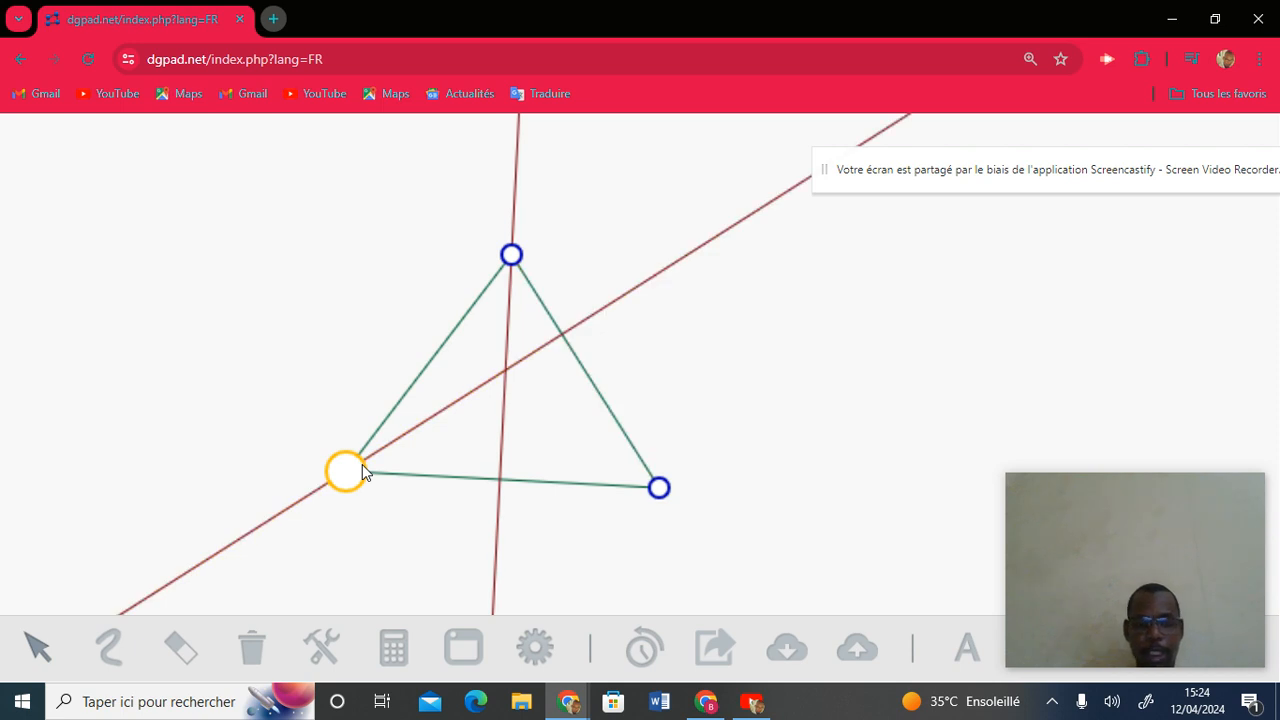
Mark the intersection point of the two altitudes and reopen the macro library.
click(505, 372)
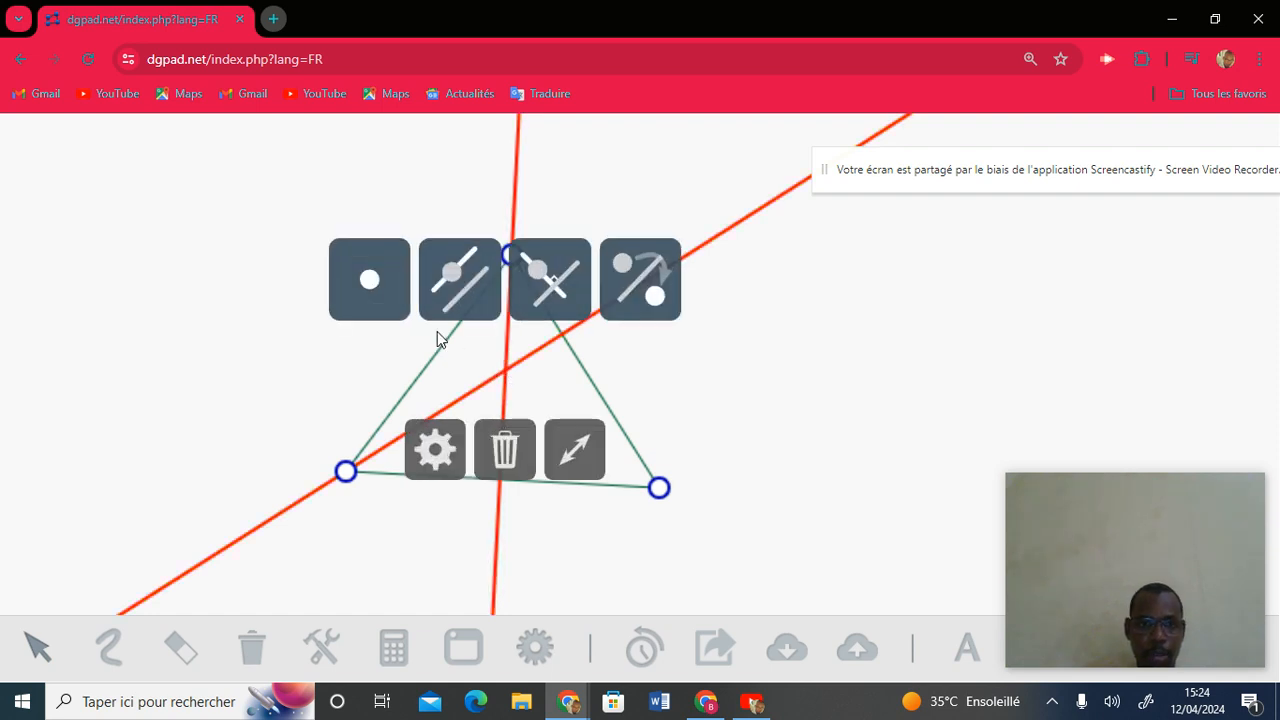
click(386, 292)
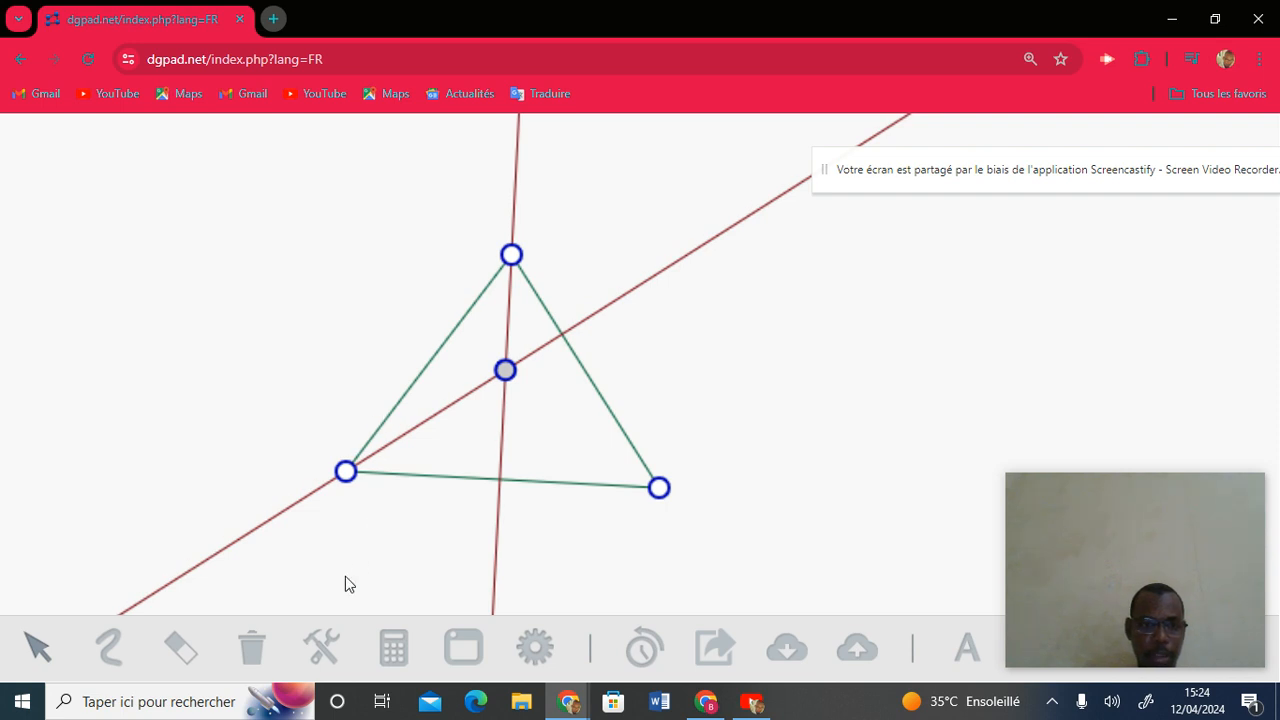
click(320, 645)
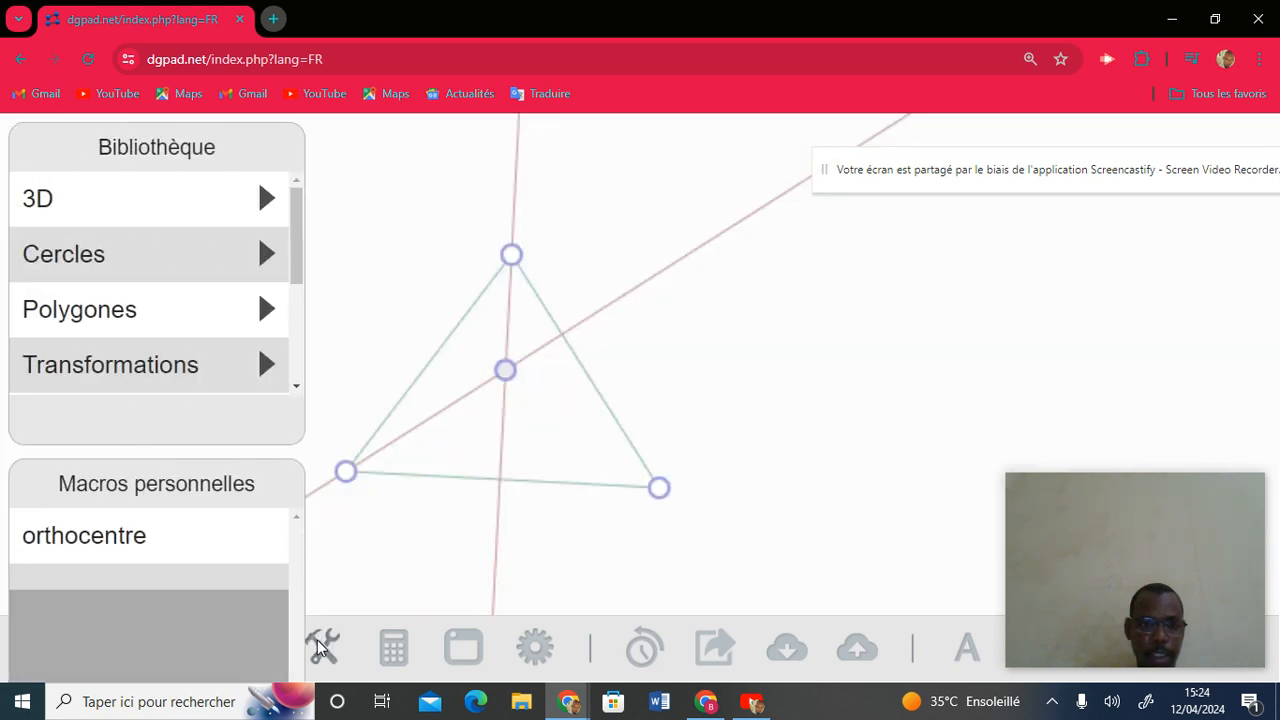
Pick vertices P1, P2, P3 as macro inputs and the intersection point P4 as the result.
click(348, 483)
click(347, 480)
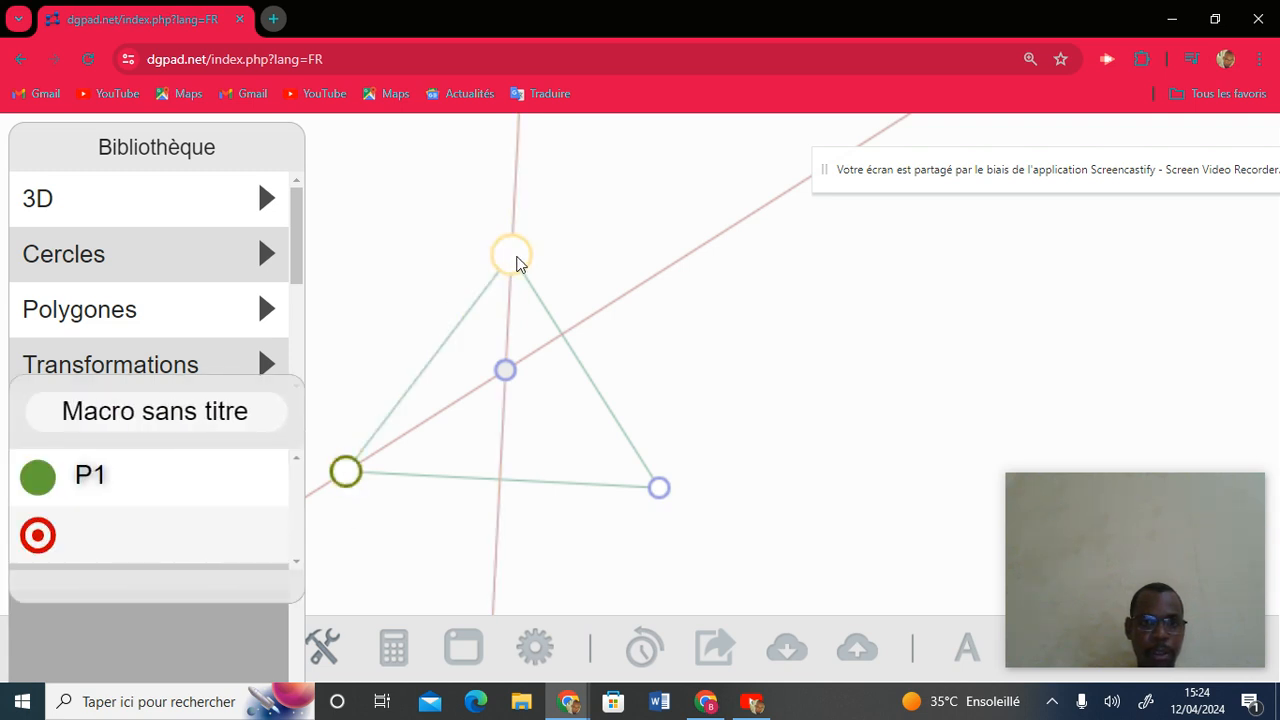
click(513, 262)
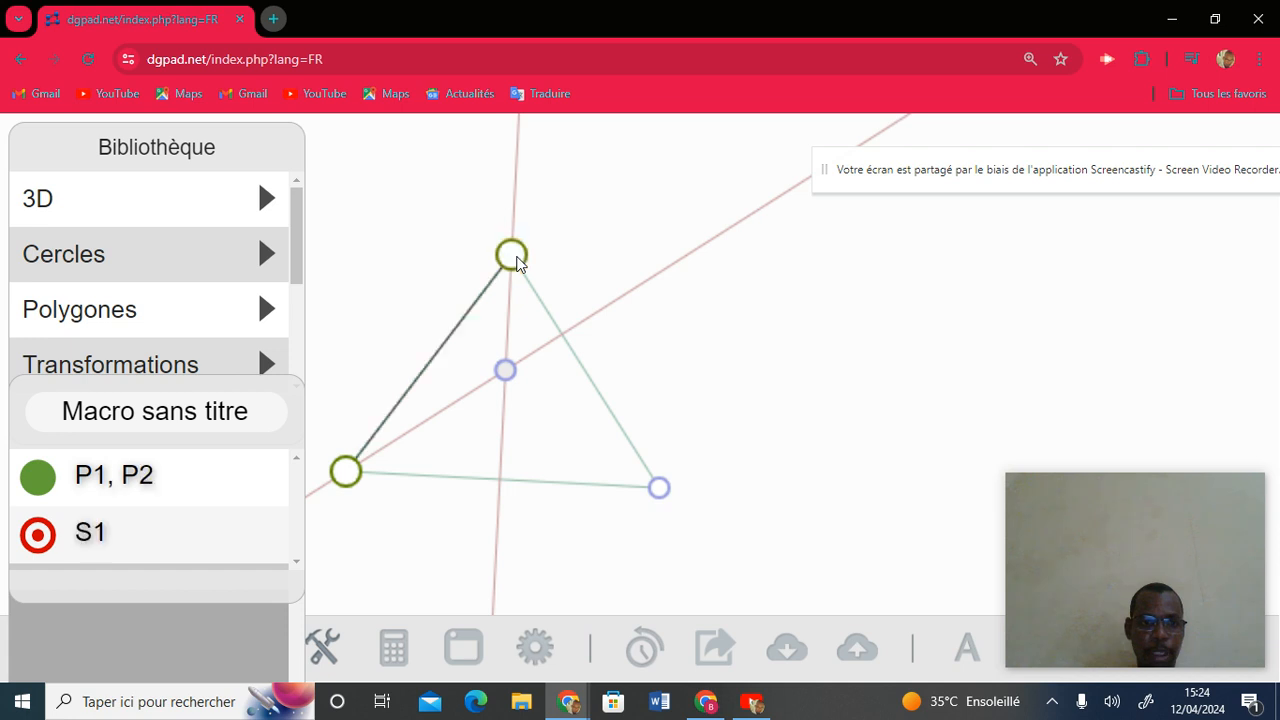
click(658, 489)
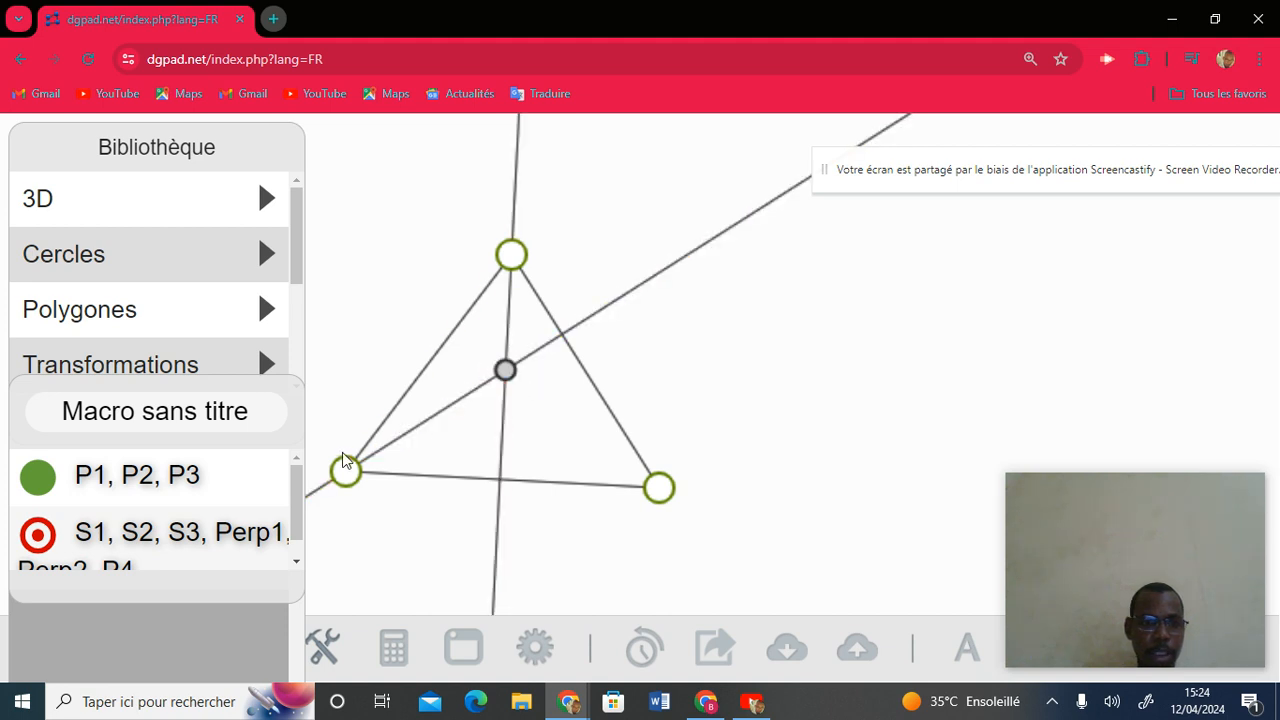
click(506, 375)
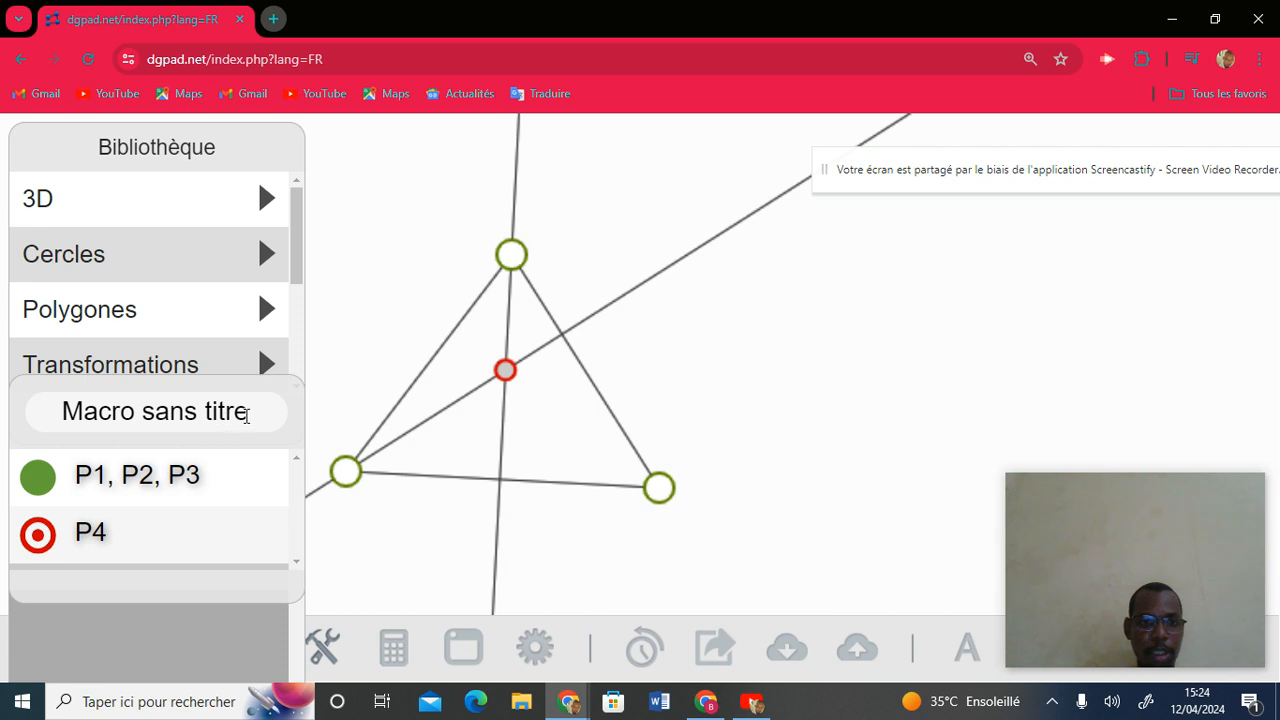
Name the macro 'orthocentre', save it, and close the library panels.
triple_click(245, 414)
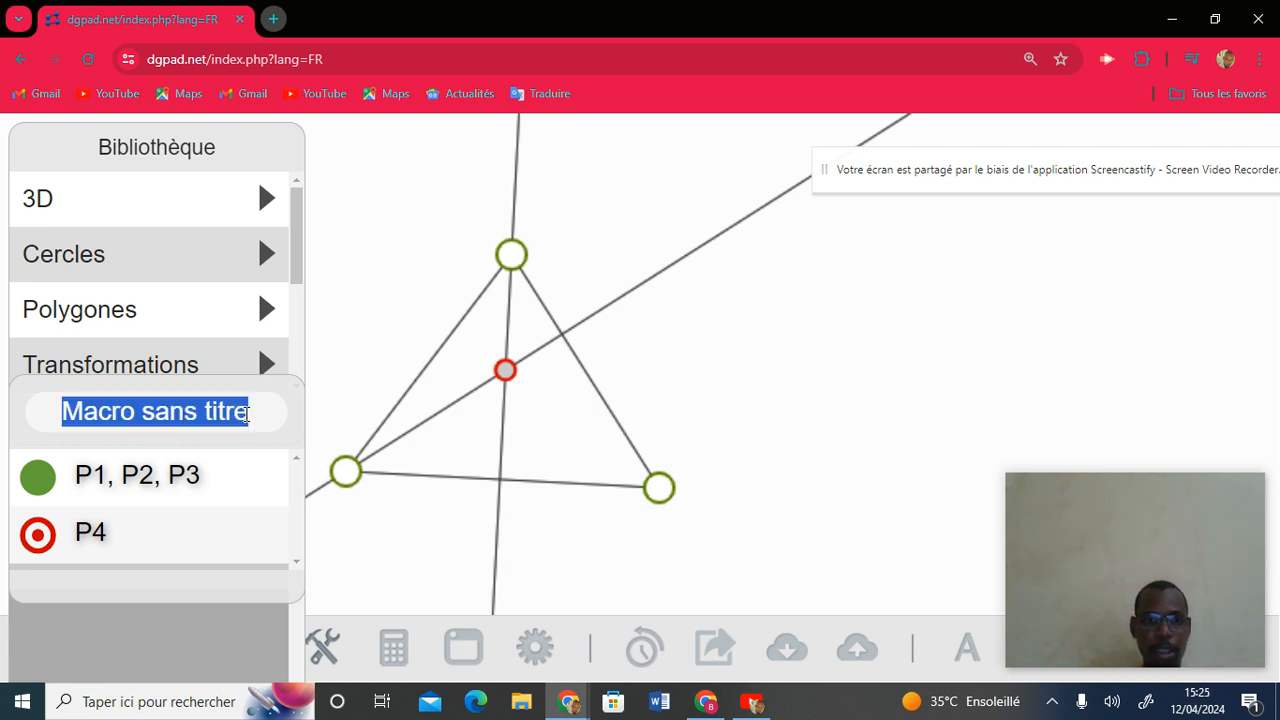
text(ort)
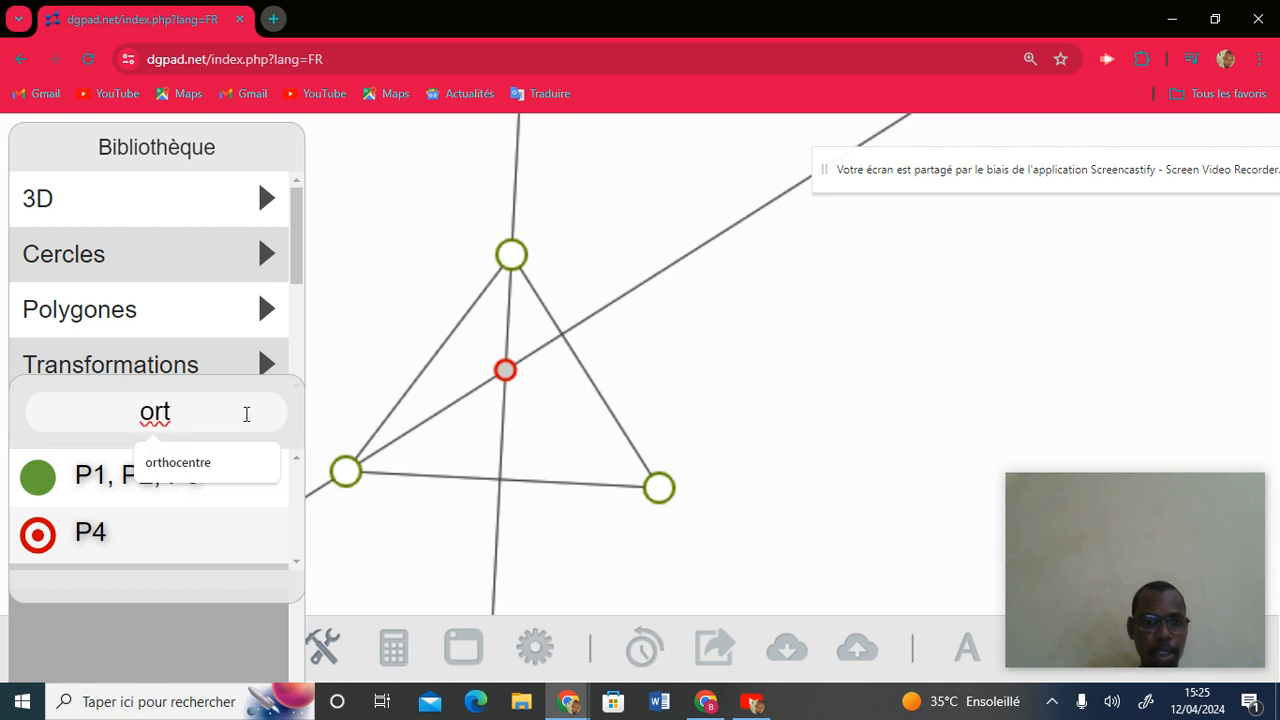
click(243, 462)
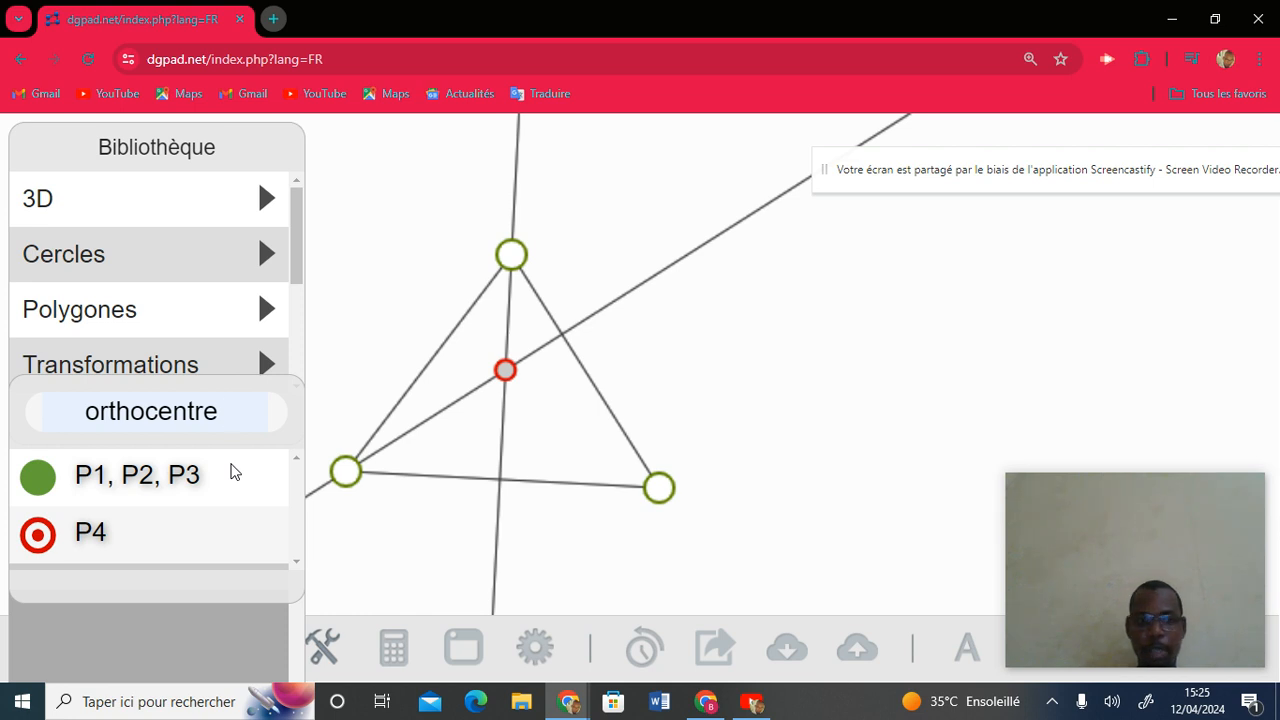
key(Return)
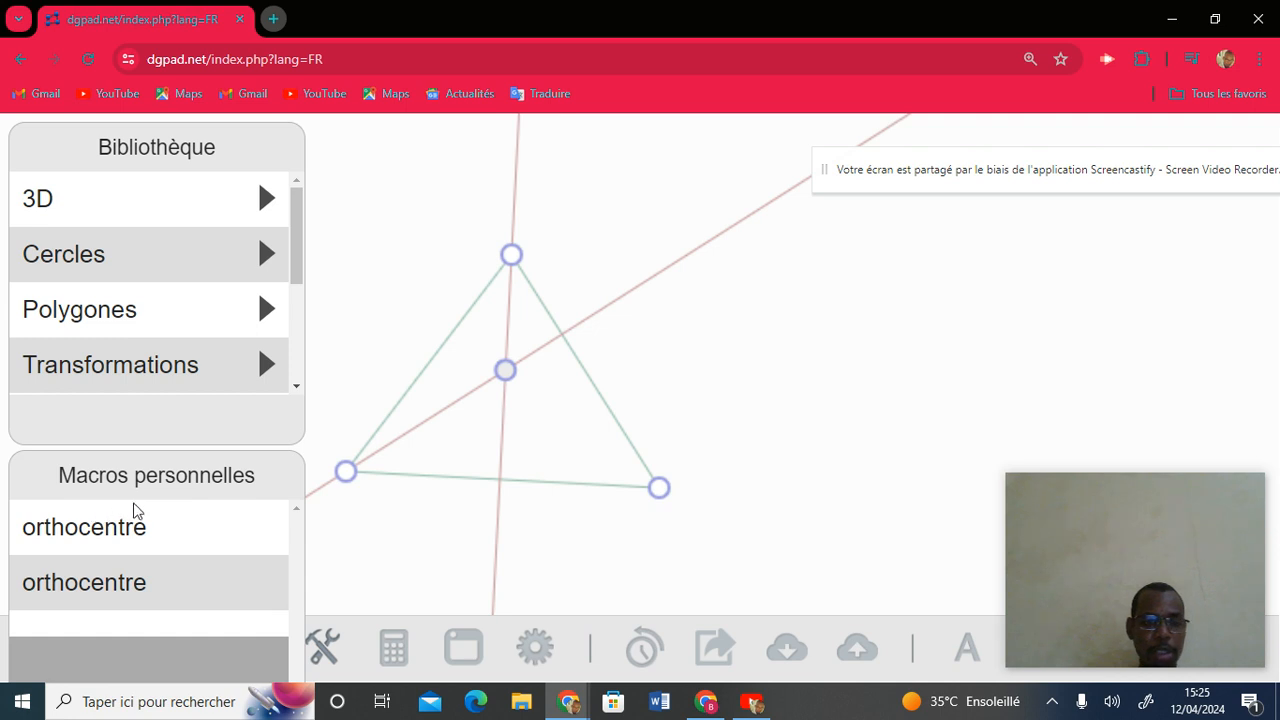
click(326, 650)
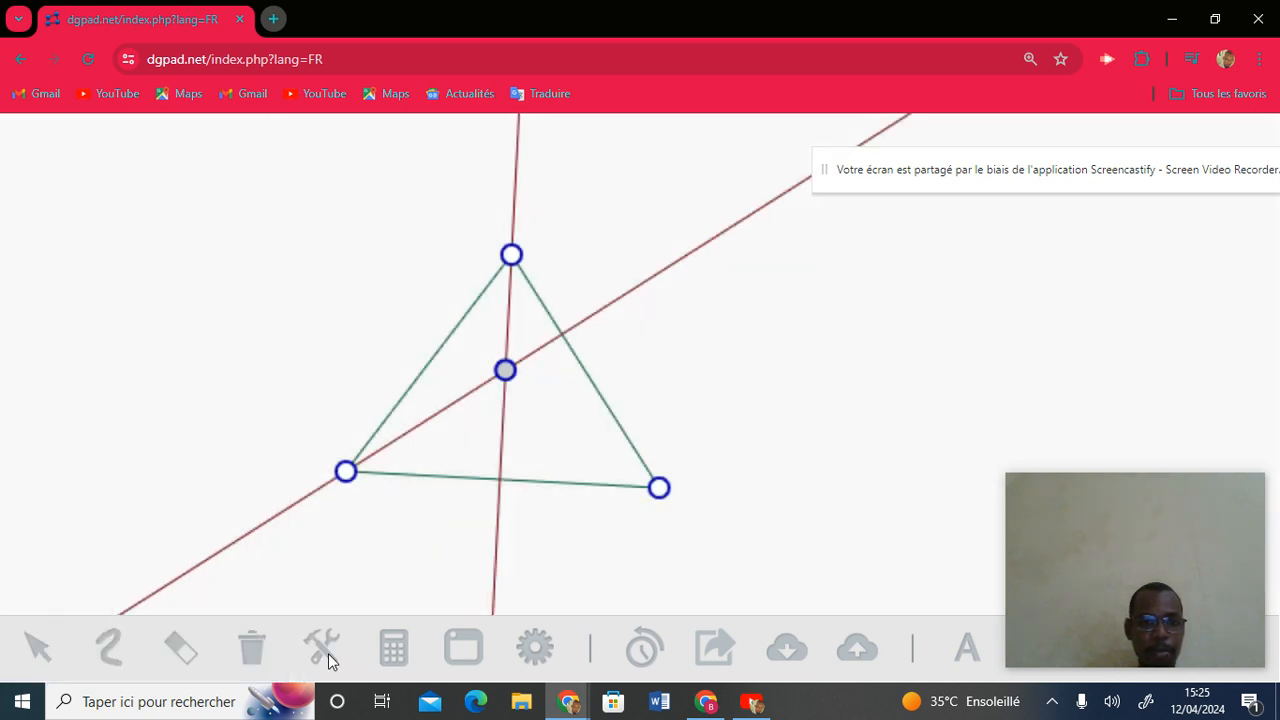
Erase the whole construction with the trash icon's 'Effacer toute la construction'.
click(254, 647)
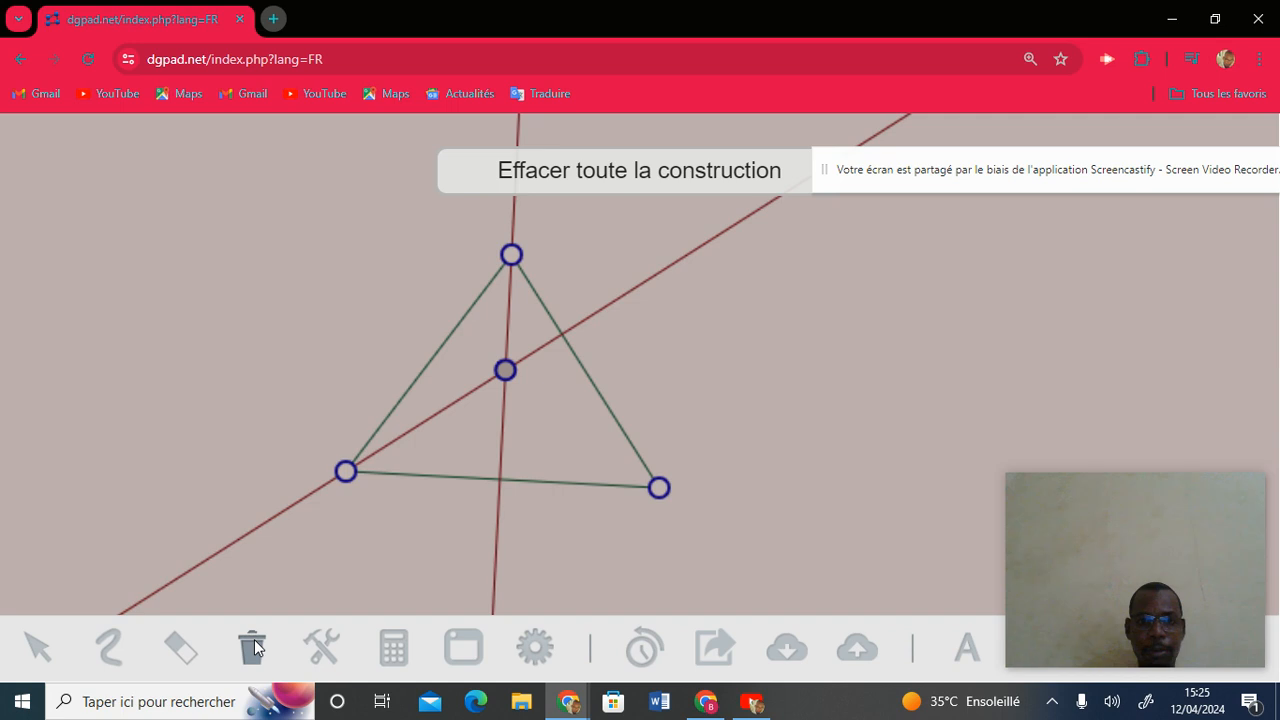
click(657, 171)
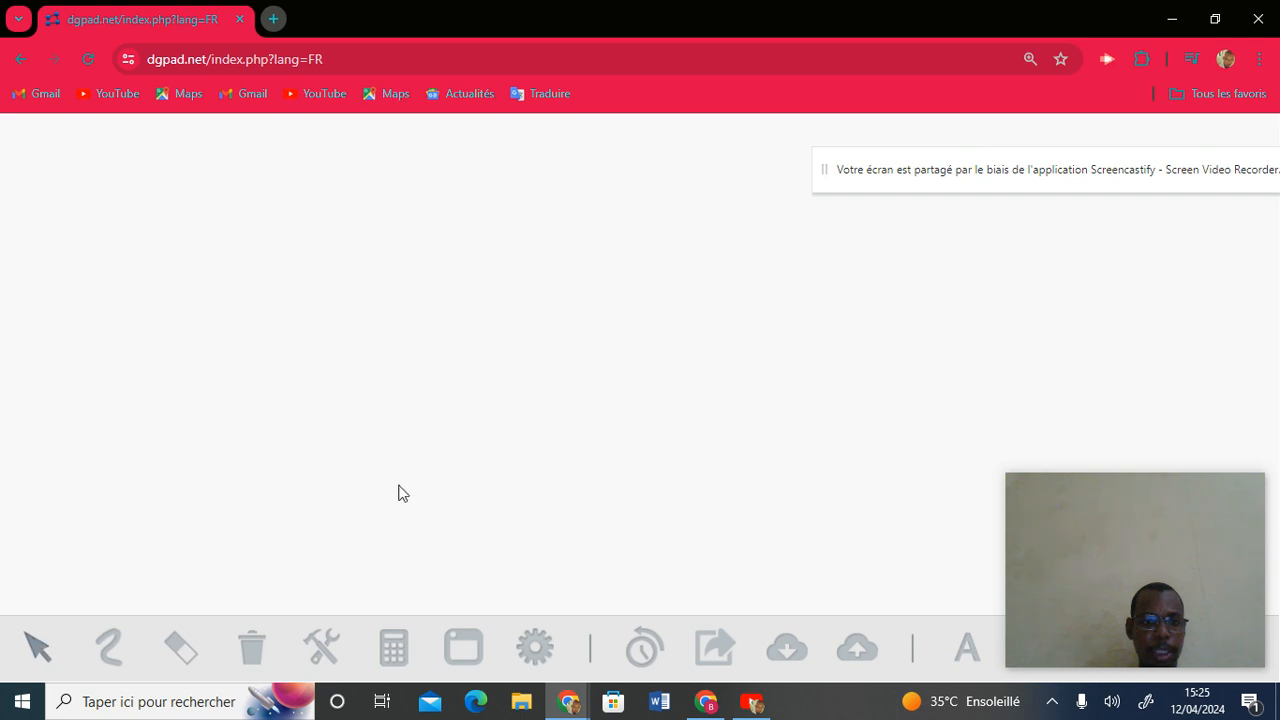
Place three new points and join the lower-left point to the top point.
click(299, 518)
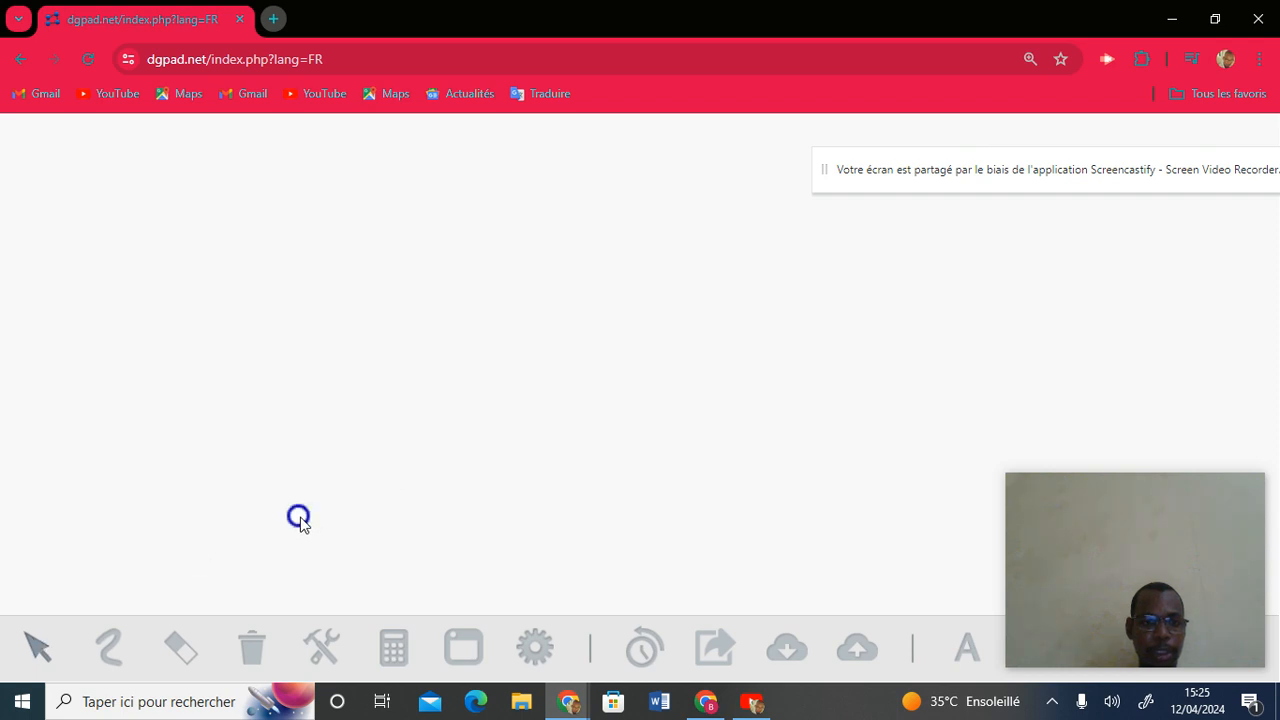
click(461, 277)
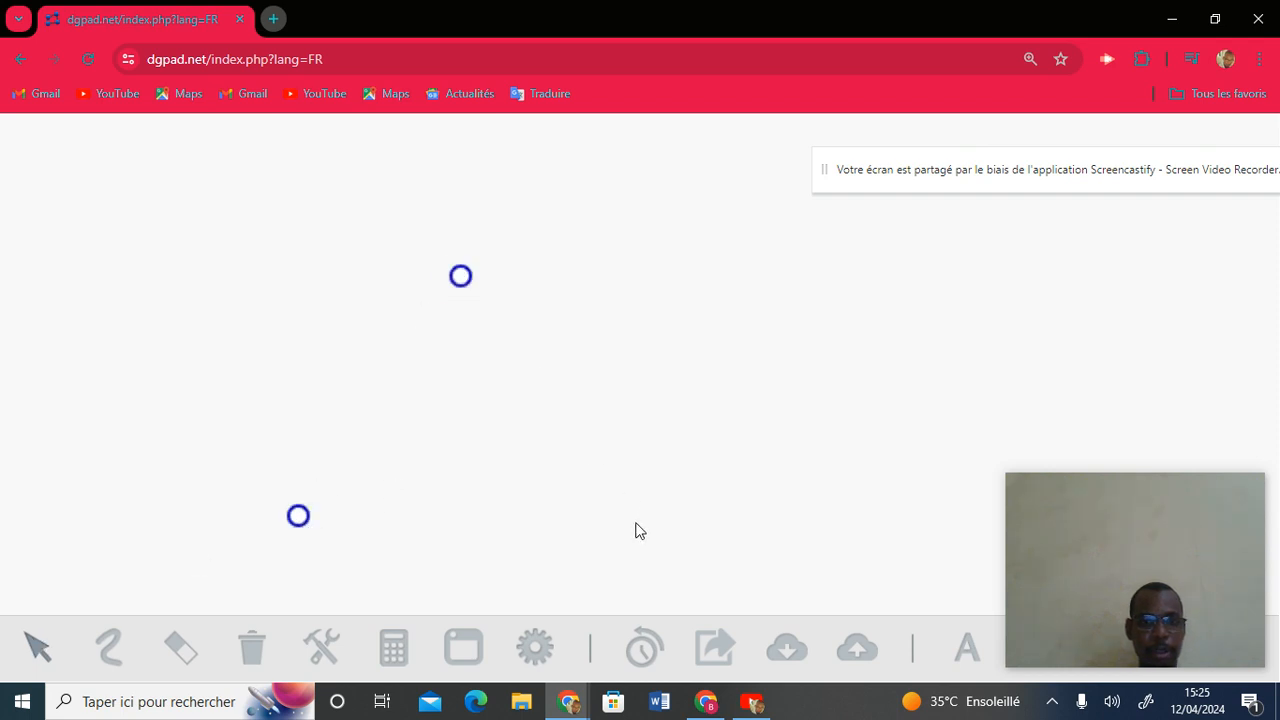
click(634, 527)
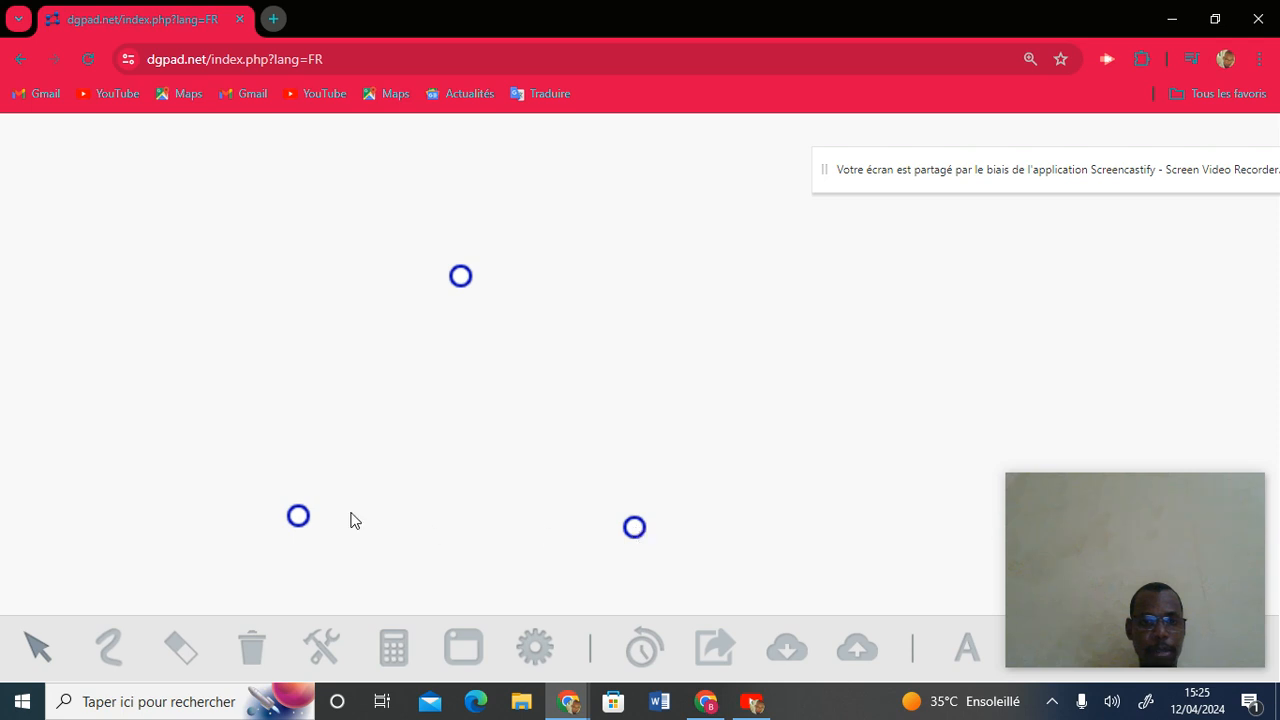
click(298, 516)
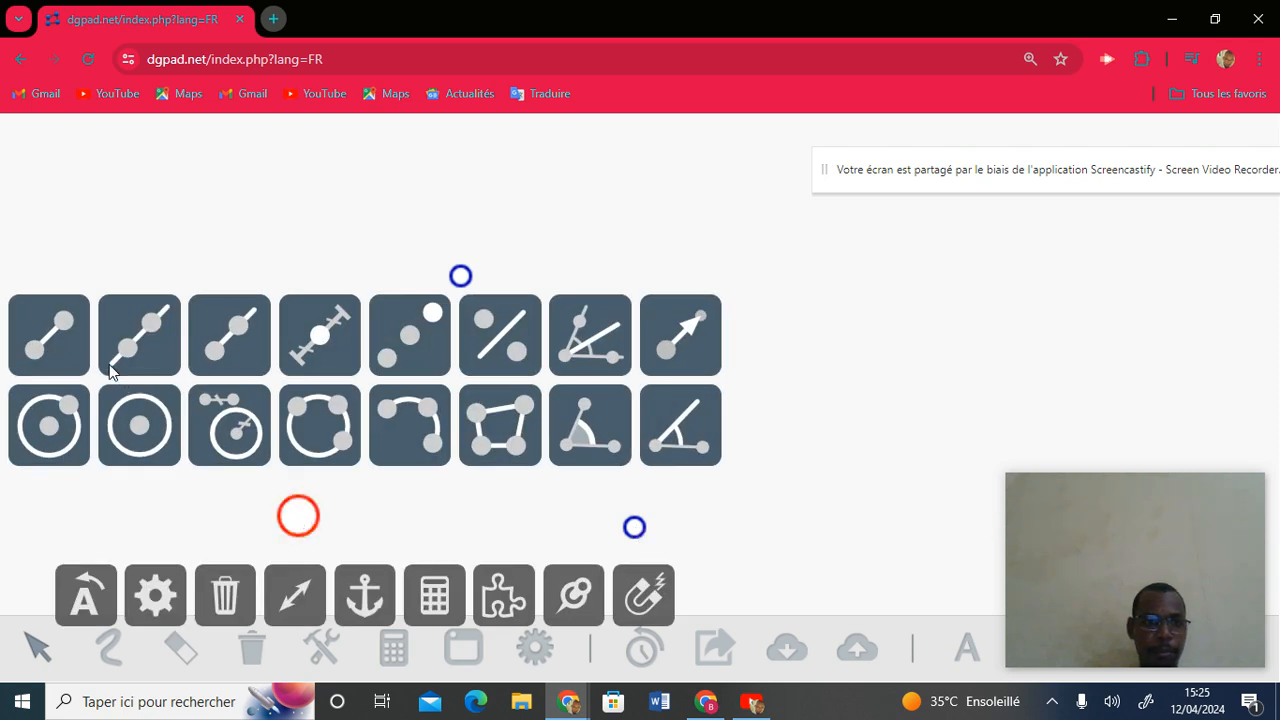
click(68, 343)
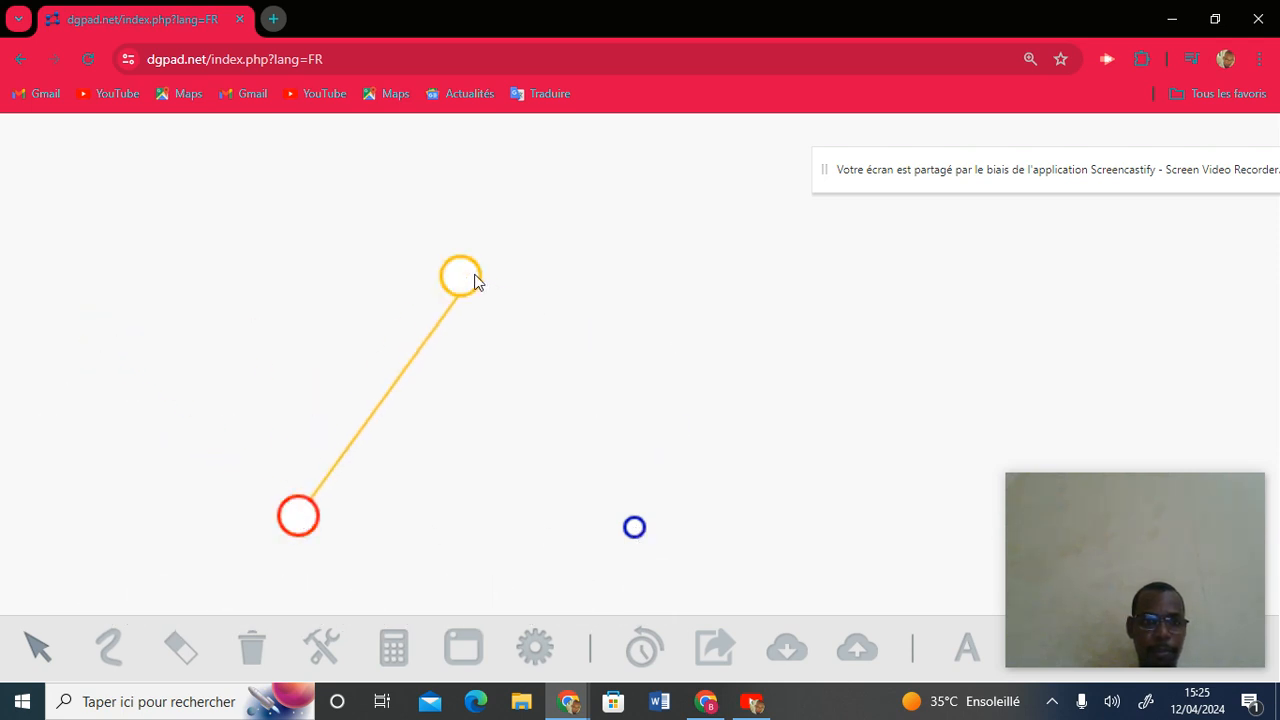
click(462, 277)
Delete the two stray points and segments created from the top point.
click(462, 277)
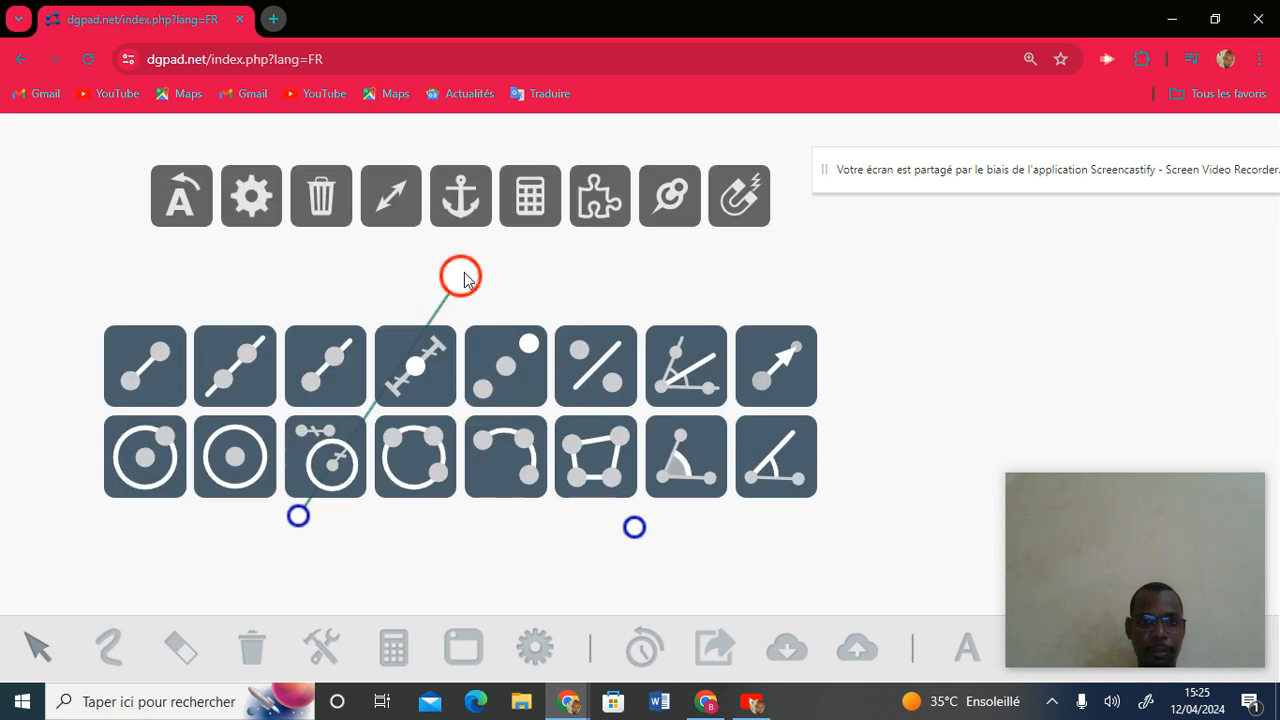
click(138, 360)
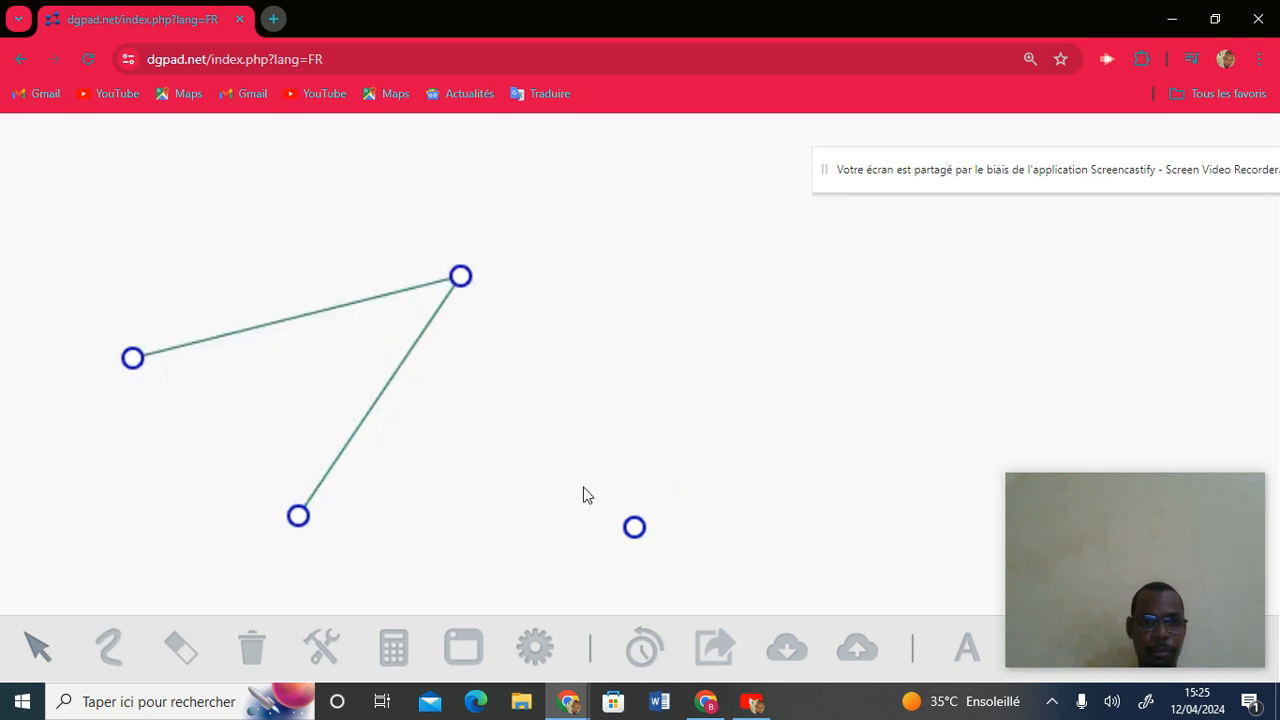
click(134, 358)
click(219, 440)
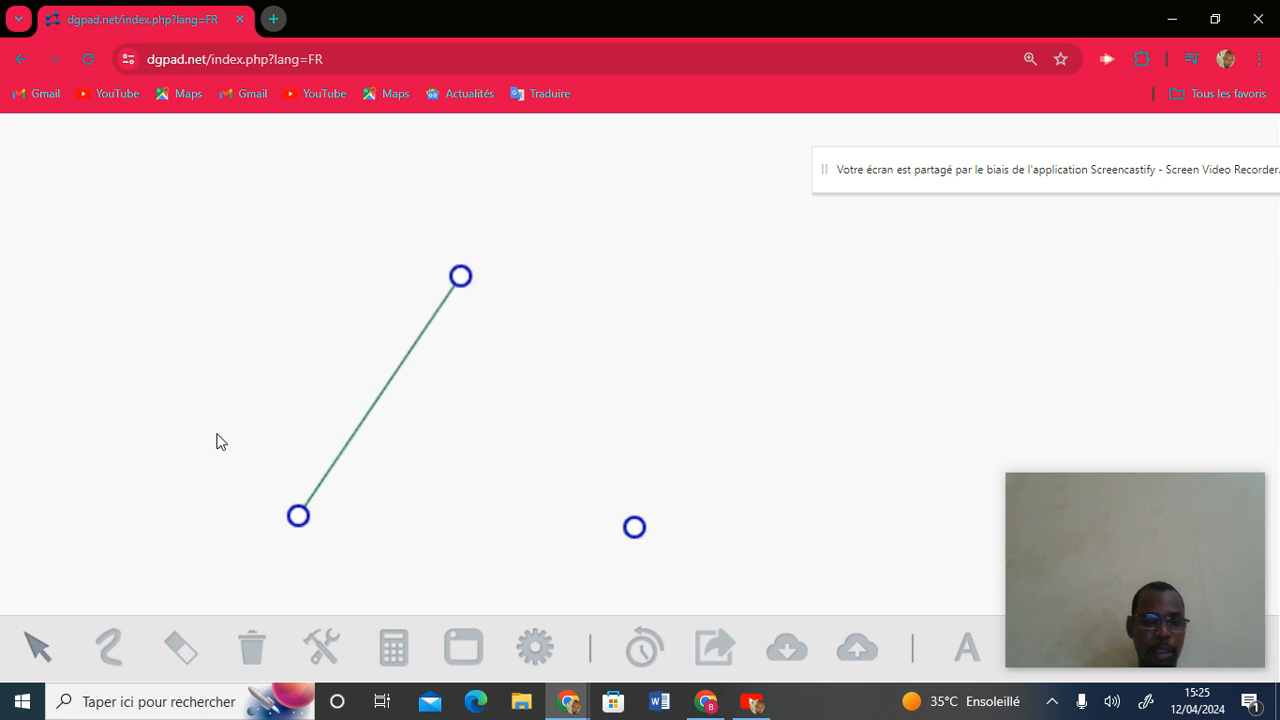
click(460, 276)
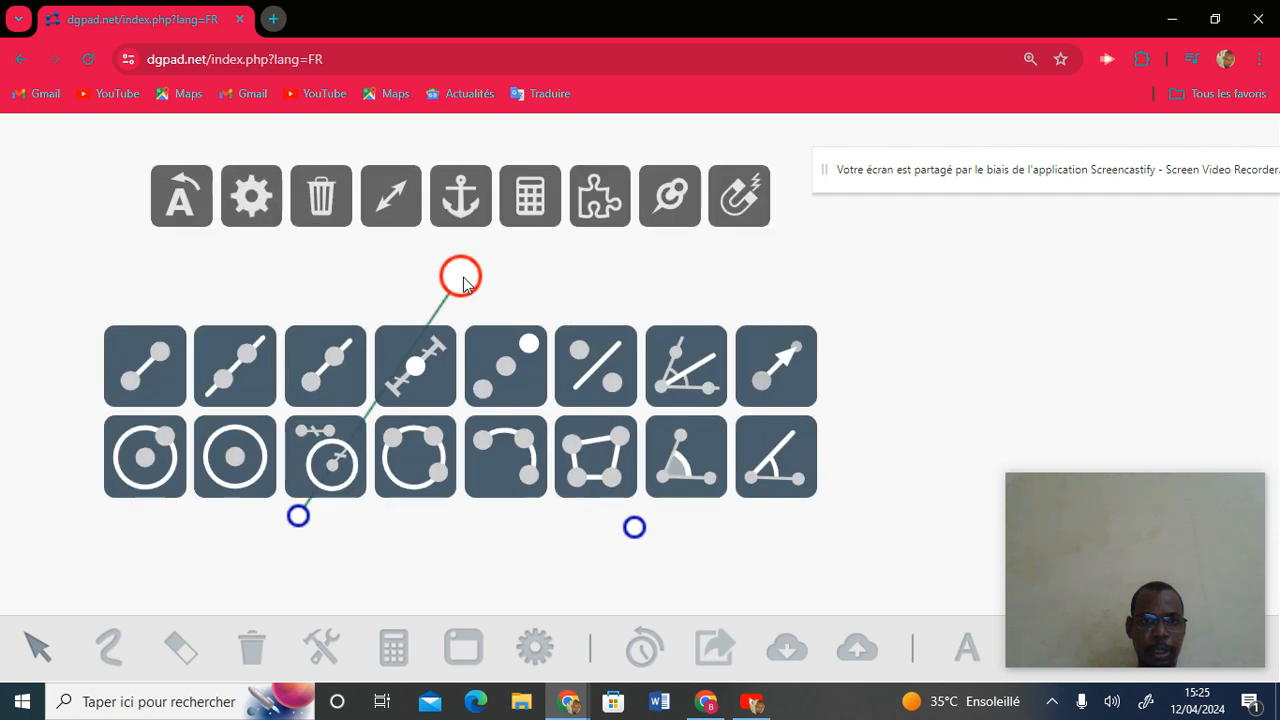
click(161, 367)
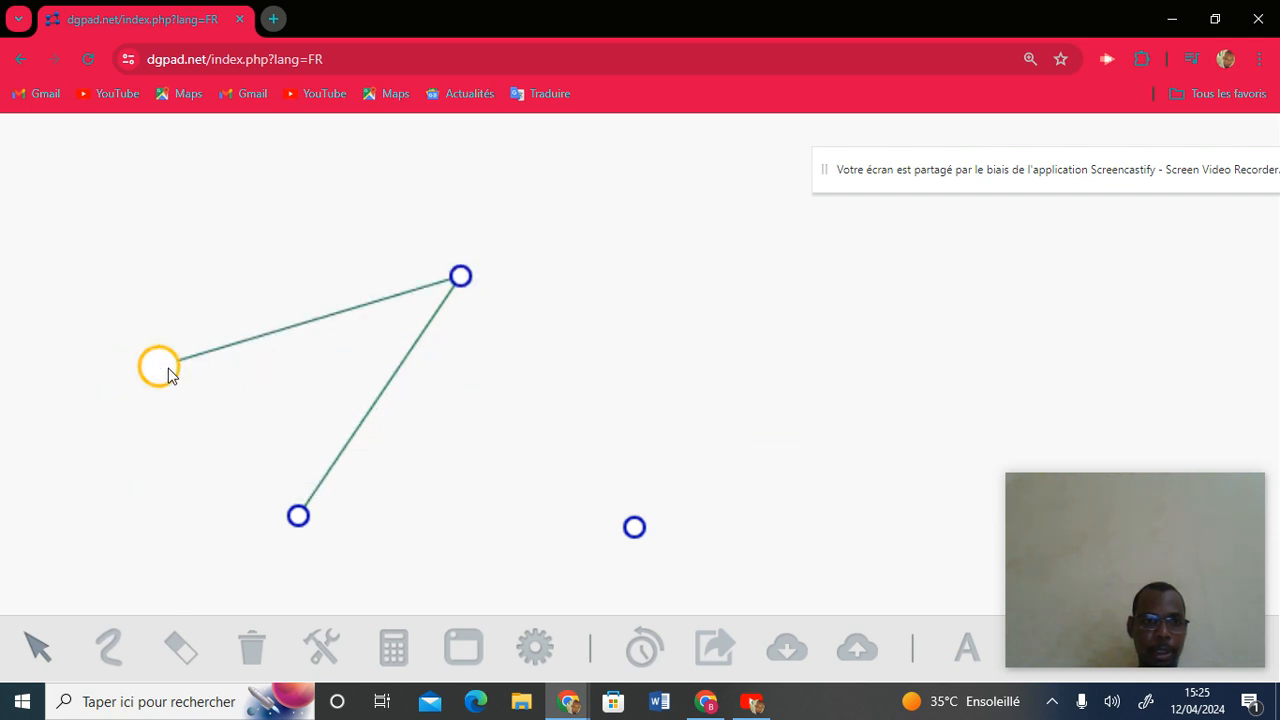
click(168, 368)
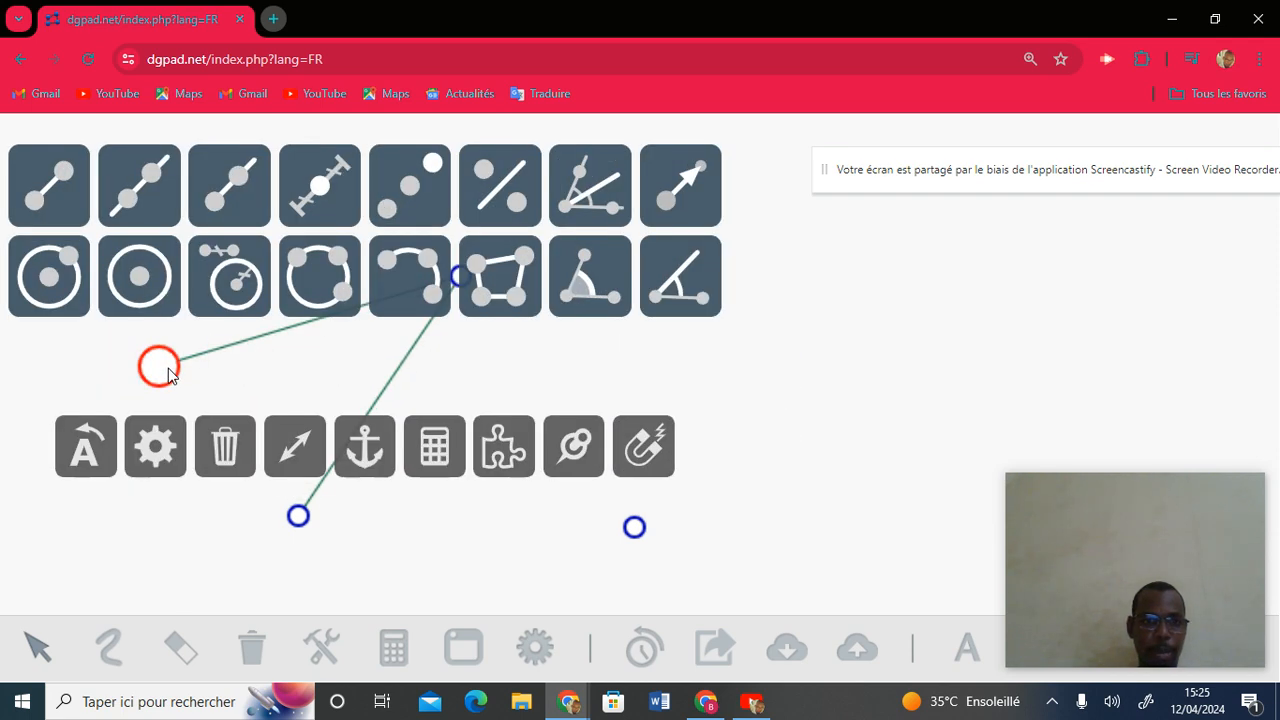
click(224, 453)
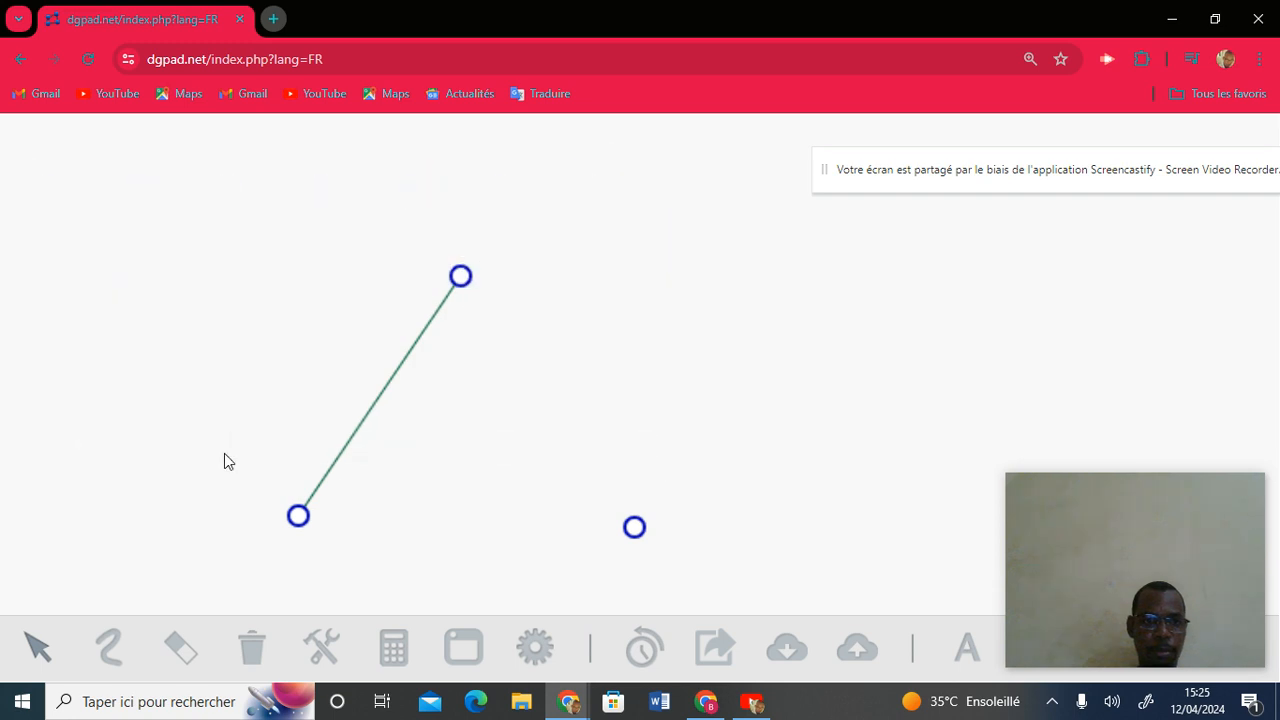
Join top to lower-right and lower-right to lower-left, then reopen the personal macros.
click(461, 278)
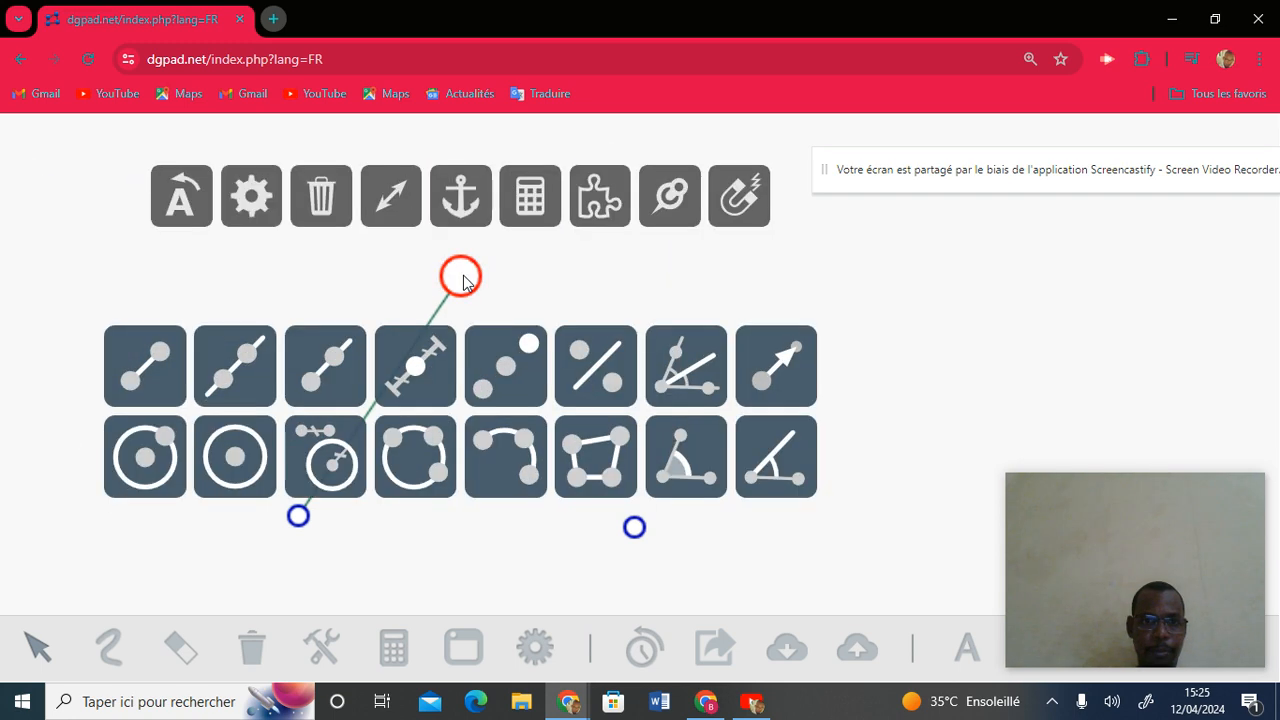
click(166, 365)
click(640, 535)
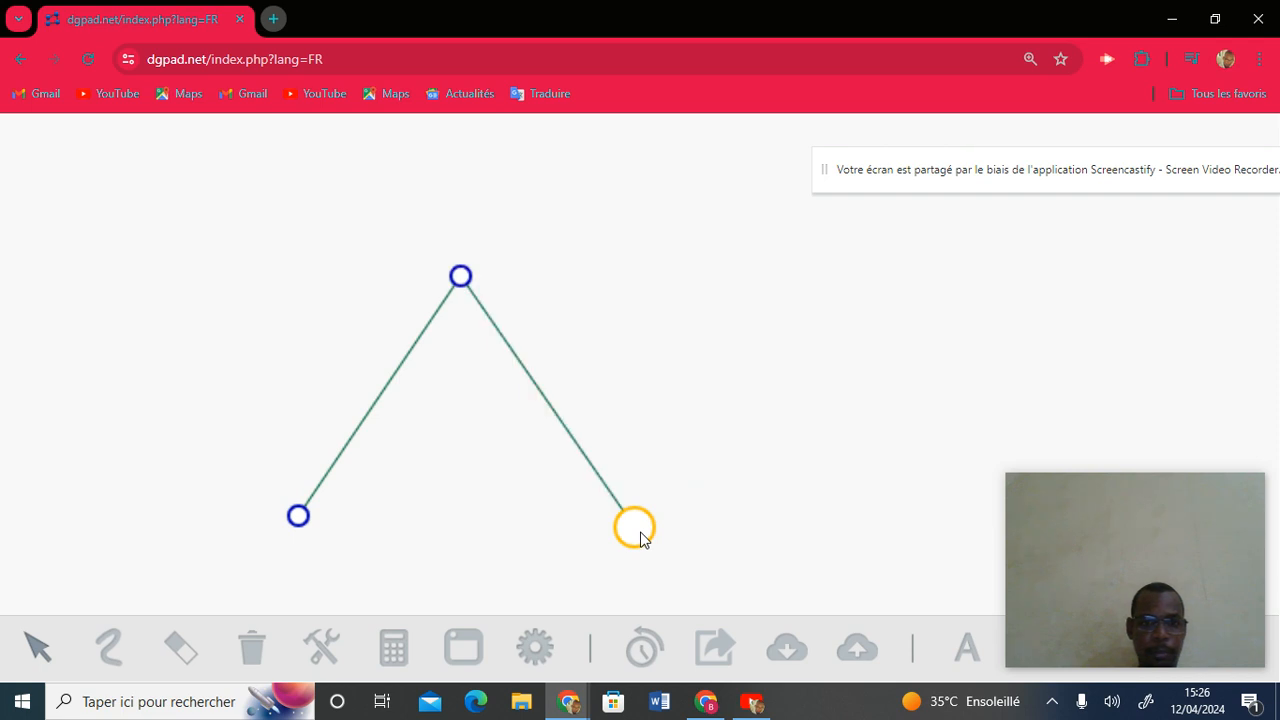
click(638, 534)
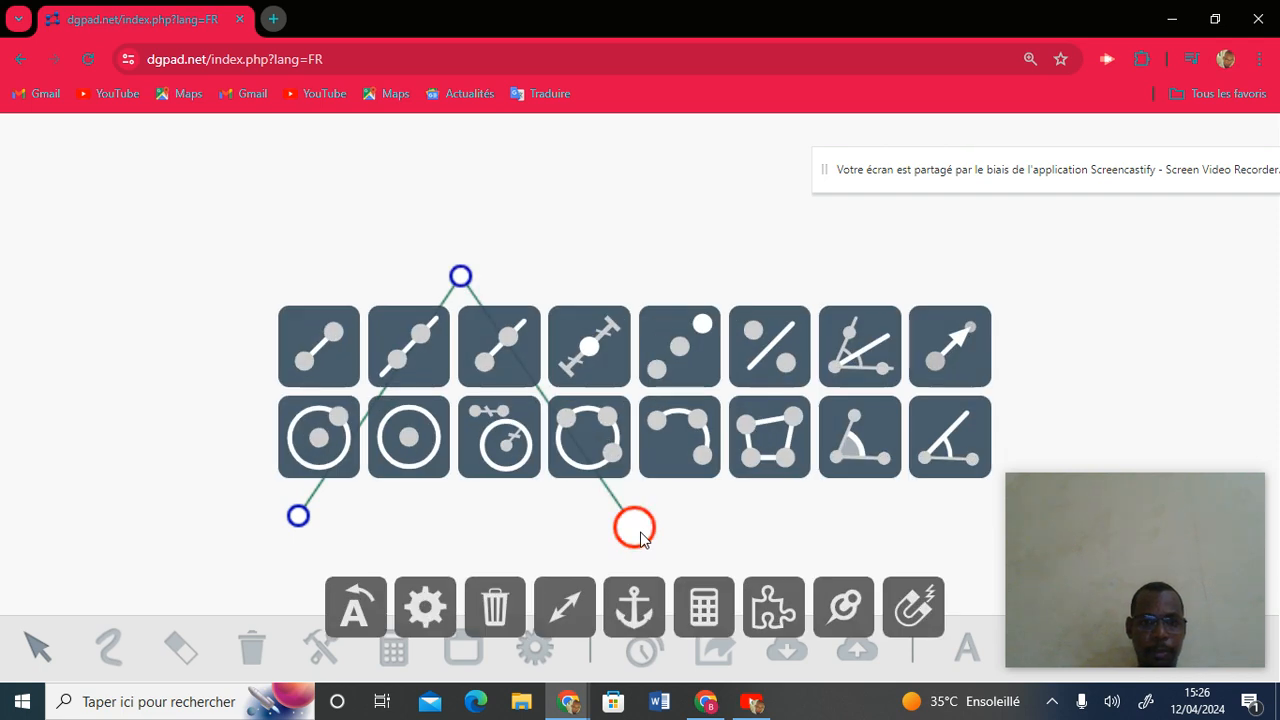
click(319, 357)
click(292, 522)
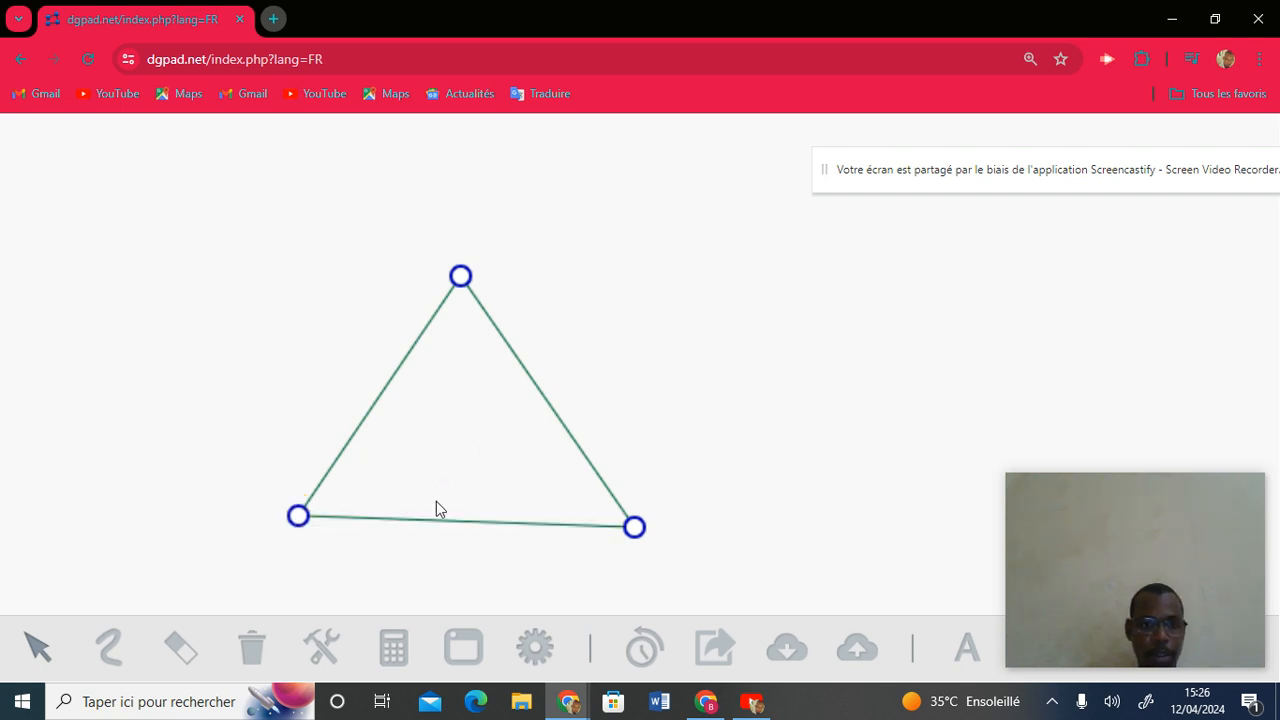
click(324, 645)
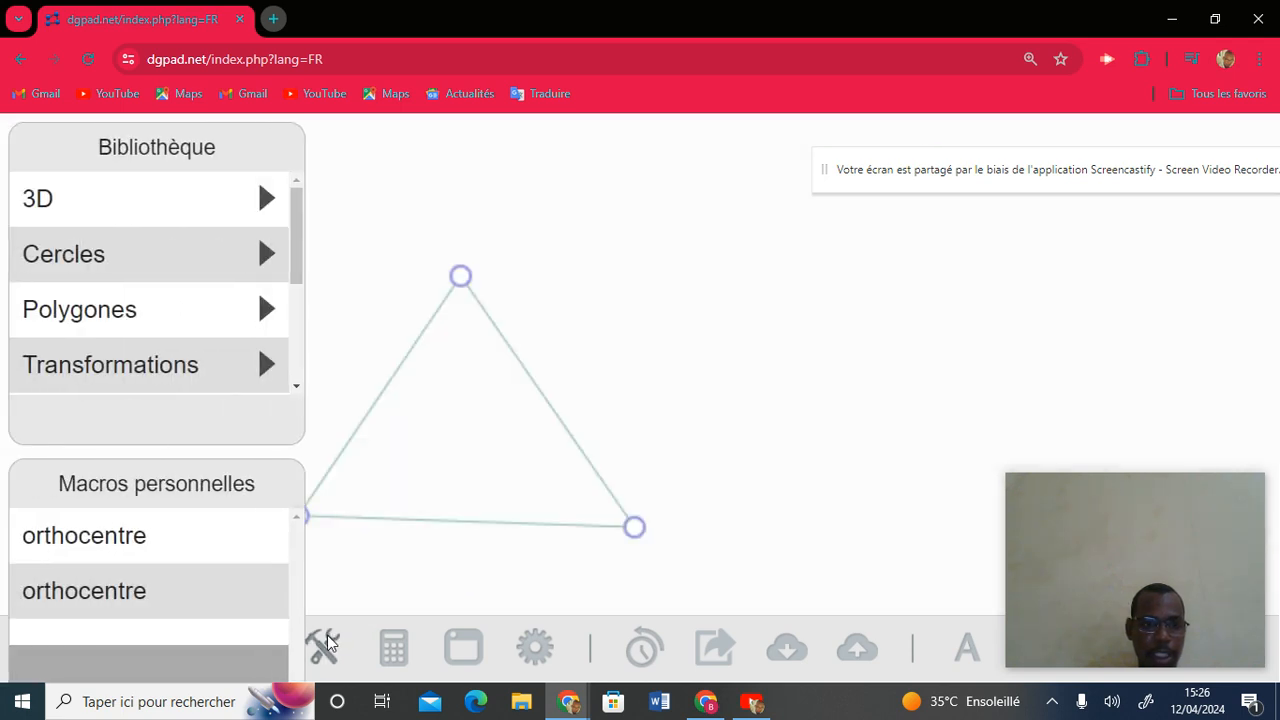
Apply the orthocentre macro to the three new vertices, then close the macro panels.
click(240, 601)
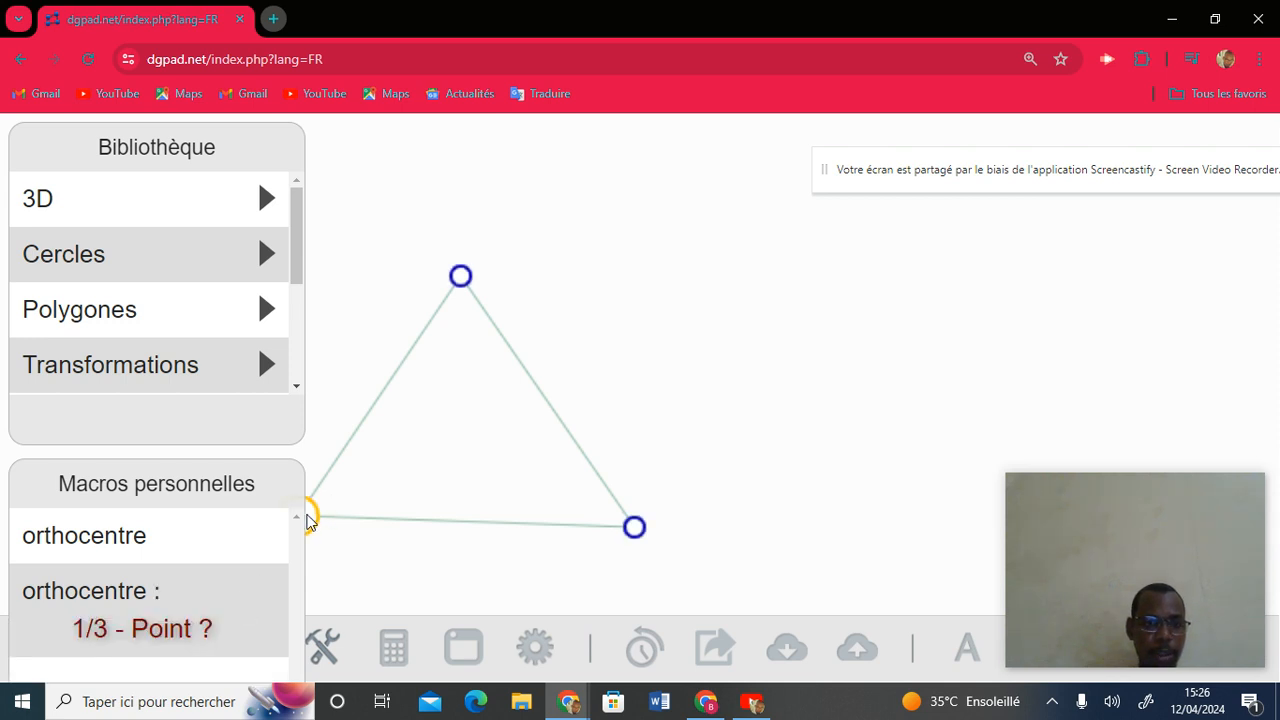
click(308, 518)
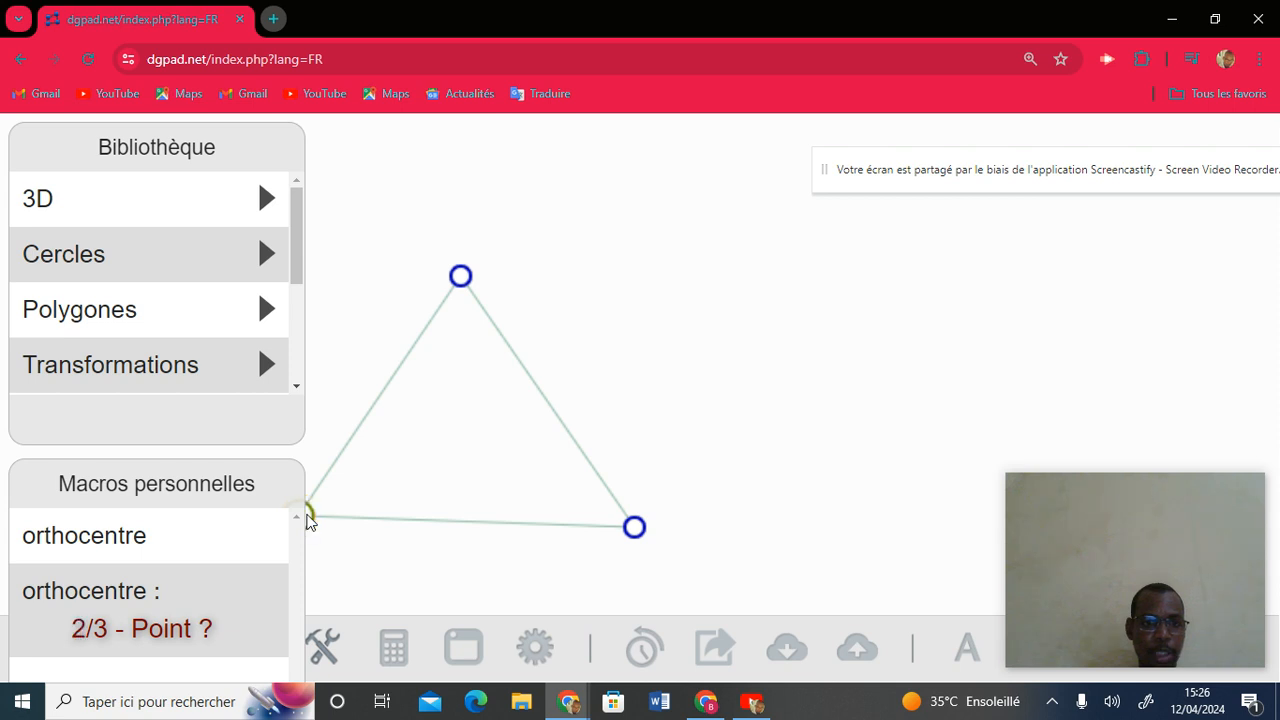
click(460, 282)
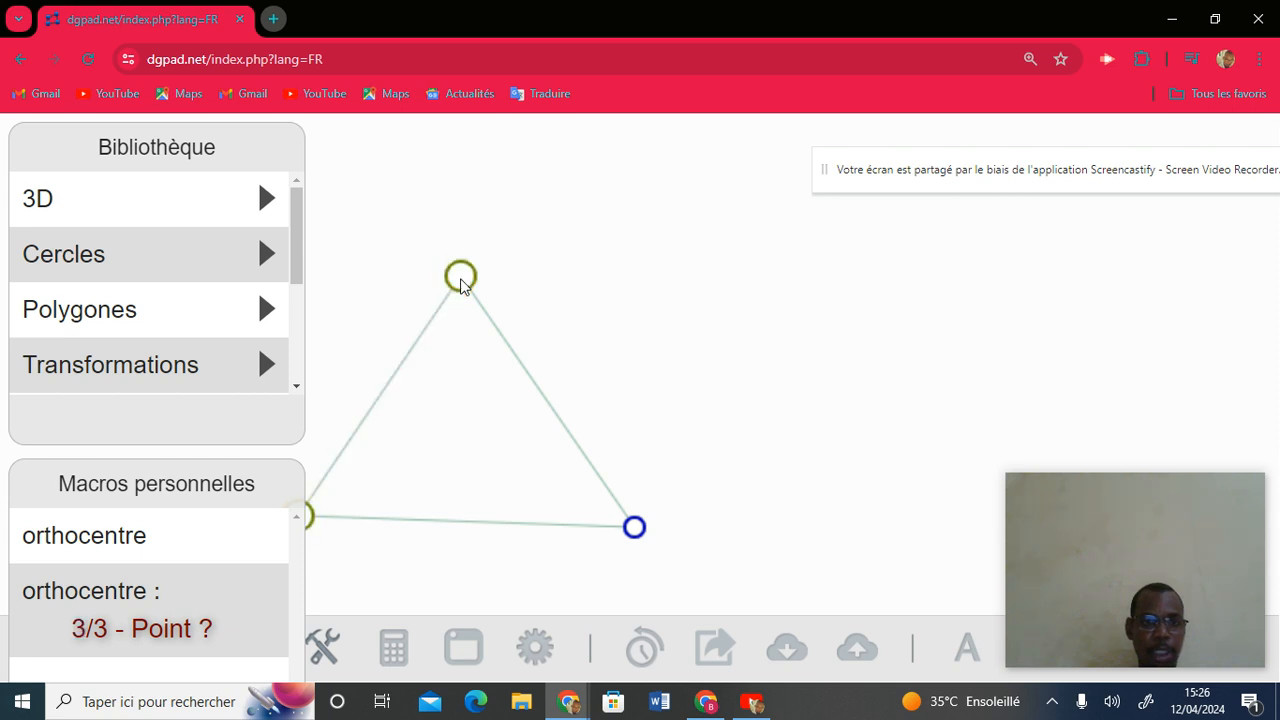
click(634, 530)
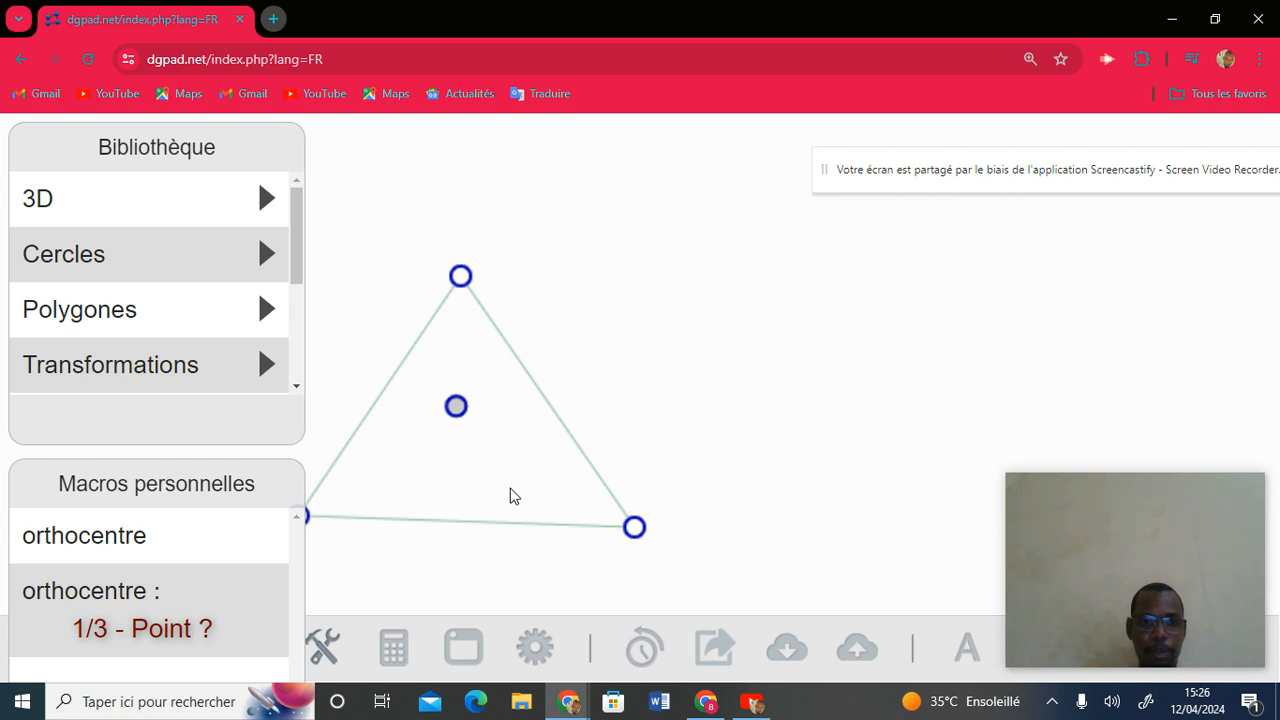
click(330, 656)
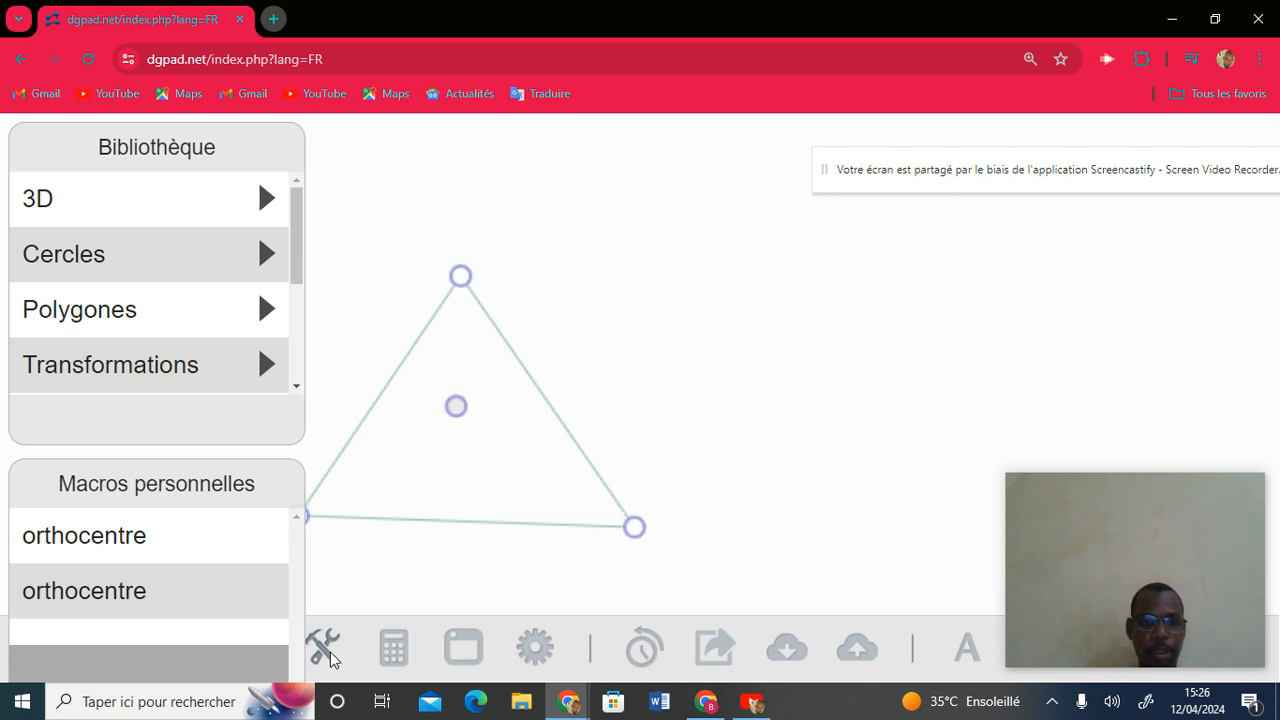
click(322, 648)
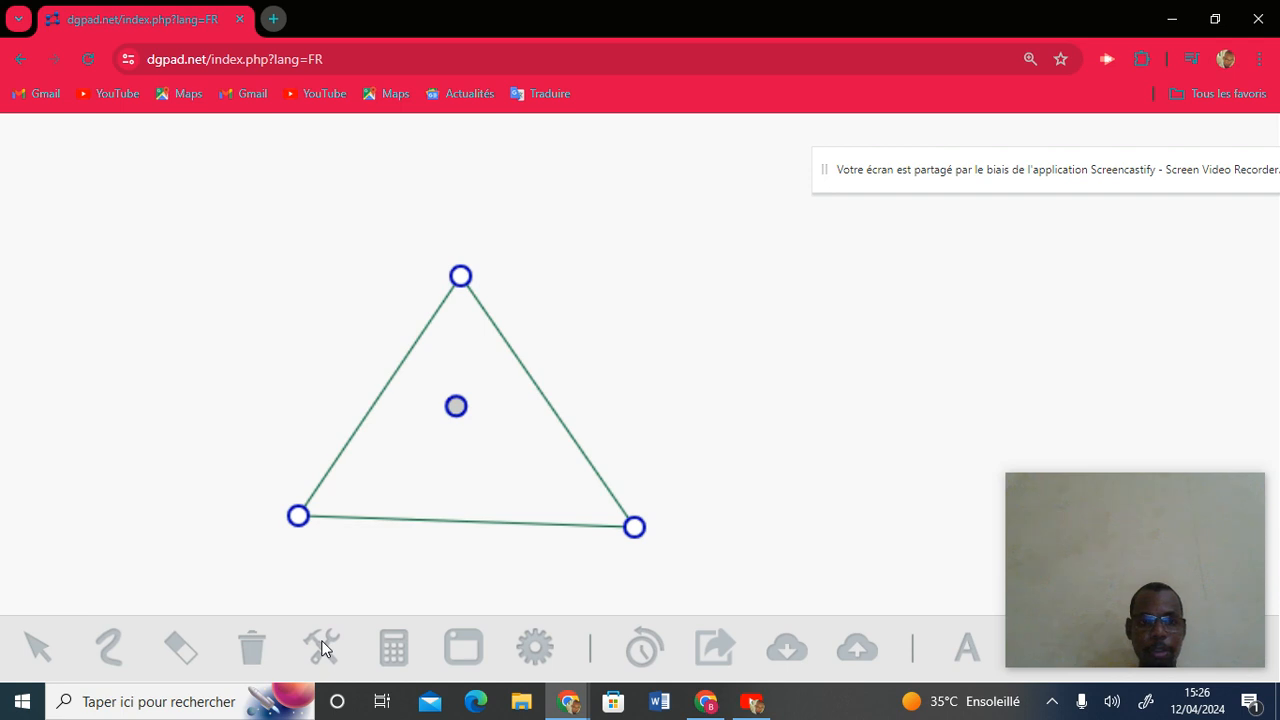